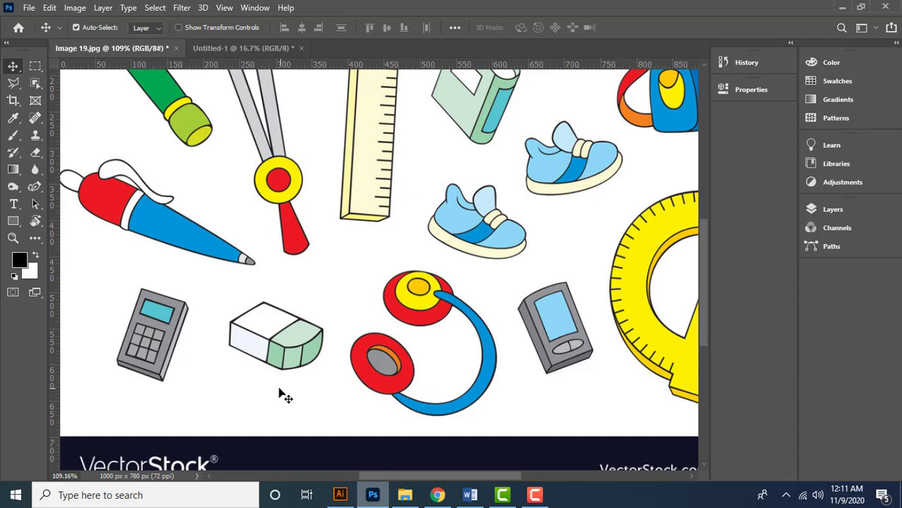
- Select the eraser in Image 19.jpg with the Object Selection tool in Rectangle mode
{"action": "left_click", "coordinate": [35, 84]}
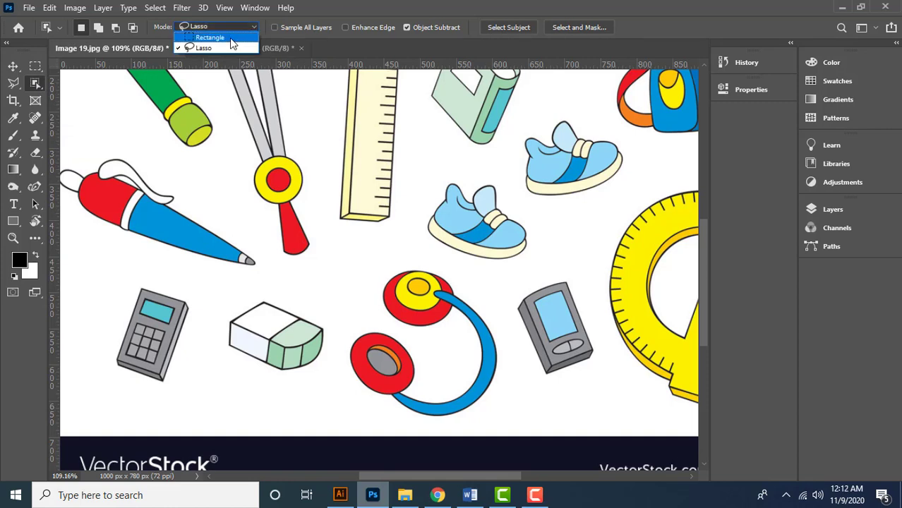
{"action": "left_click", "coordinate": [212, 37]}
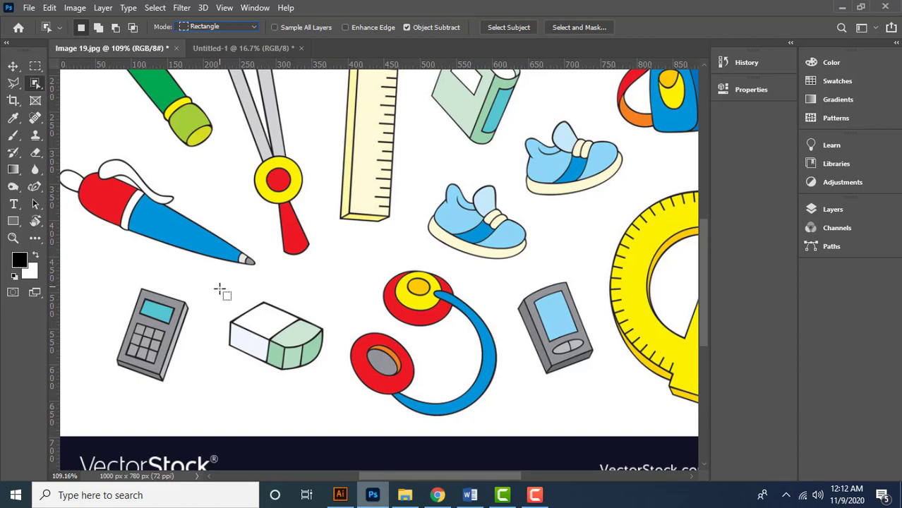
{"action": "left_click_drag", "start_coordinate": [220, 289], "coordinate": [334, 385]}
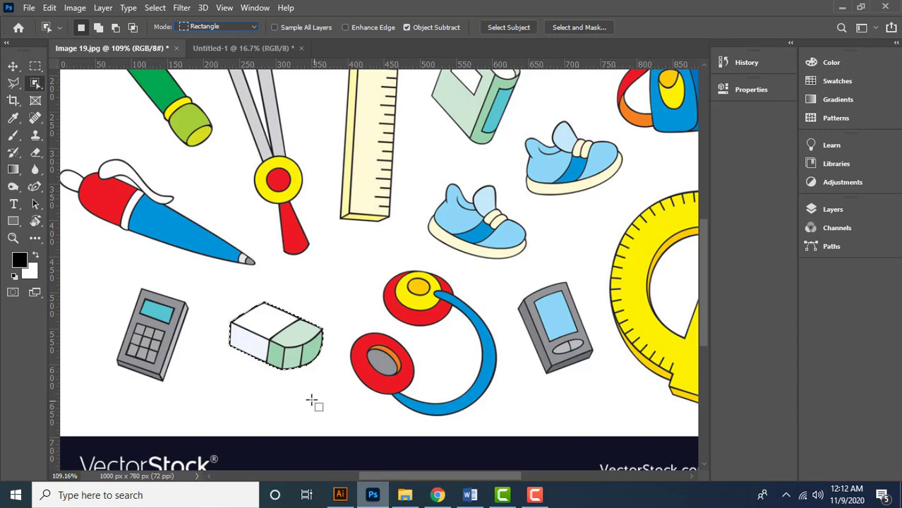
- Copy the selected eraser into the Untitled-1 document
{"action": "key", "text": "alt"}
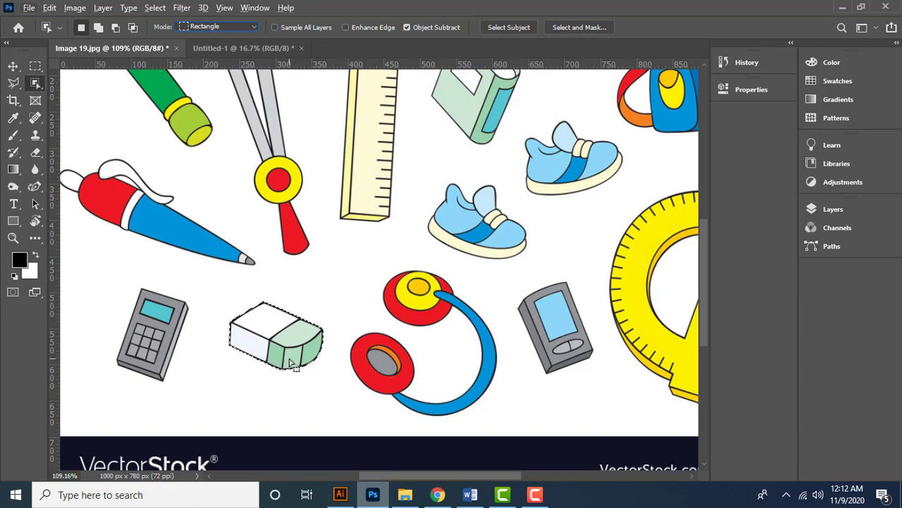
{"action": "left_click", "coordinate": [14, 81]}
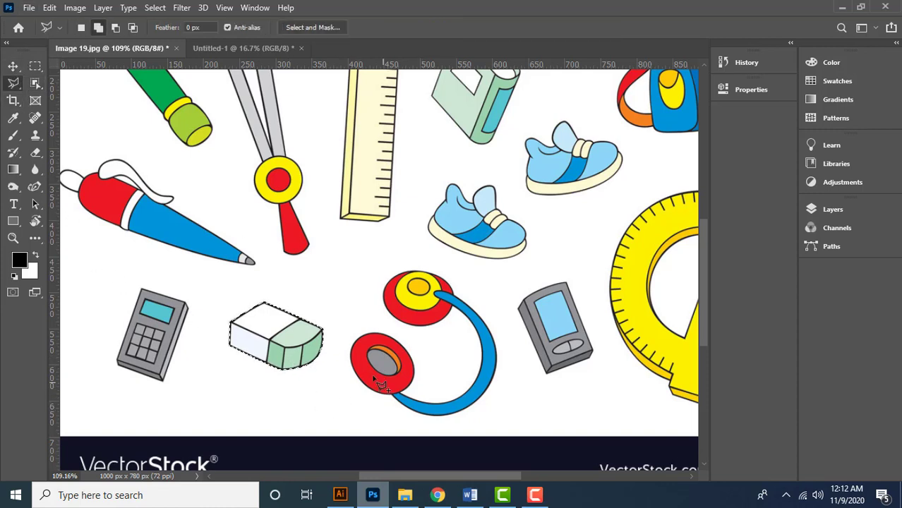
{"action": "left_click", "coordinate": [216, 48]}
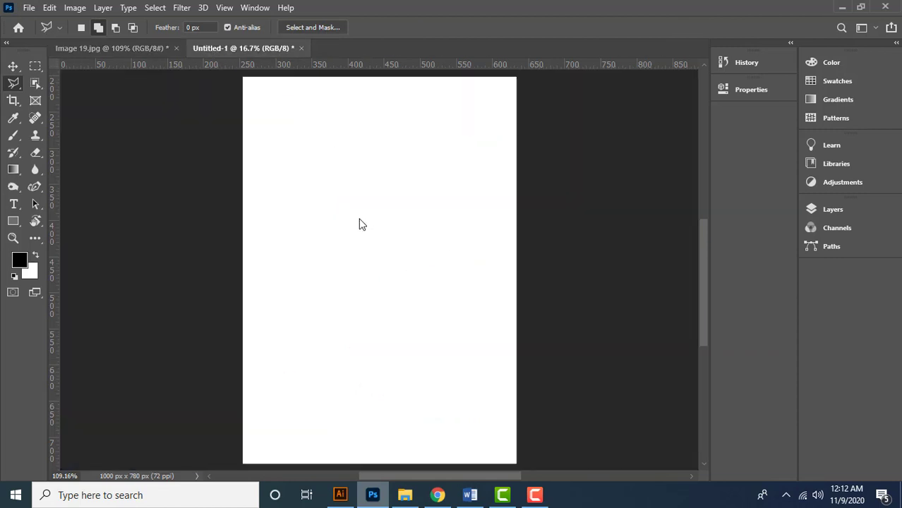
{"action": "key", "text": "ctrl+v"}
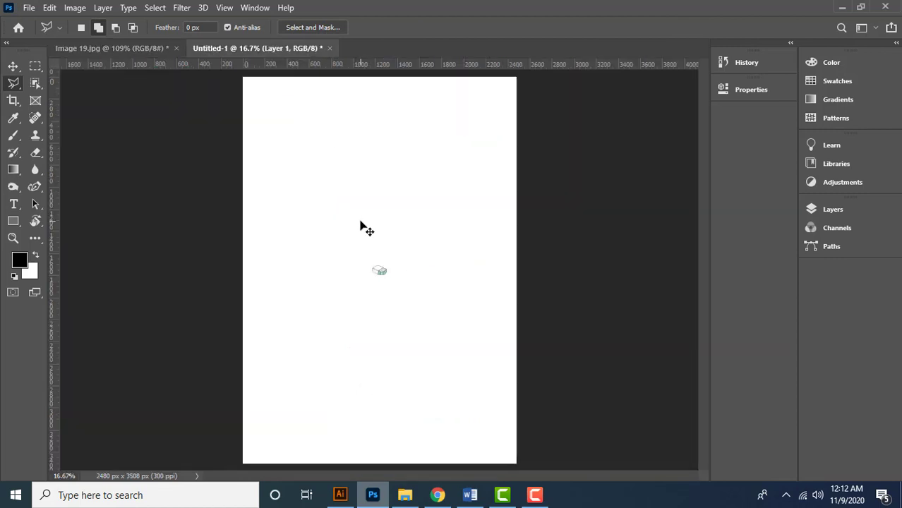
- Enlarge the pasted eraser and place it near the upper-left corner of the page
{"action": "key", "text": "ctrl+t"}
{"action": "left_click_drag", "start_coordinate": [388, 277], "coordinate": [333, 148]}
{"action": "key", "text": "Return"}
{"action": "key", "text": "v"}
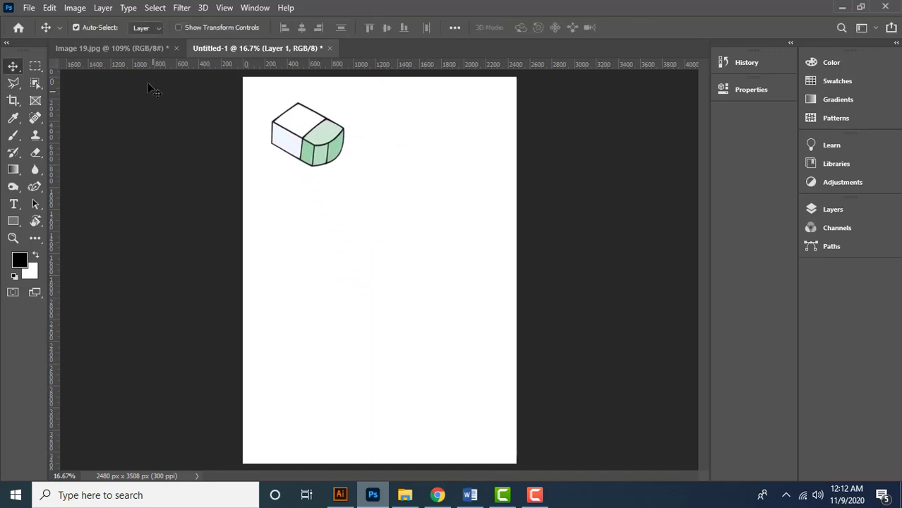
- Return to Image 19.jpg, set the Object Selection tool to Lasso mode and clear the eraser selection
{"action": "left_click", "coordinate": [146, 54]}
{"action": "scroll", "coordinate": [408, 328], "scroll_direction": "down", "scroll_amount": 3}
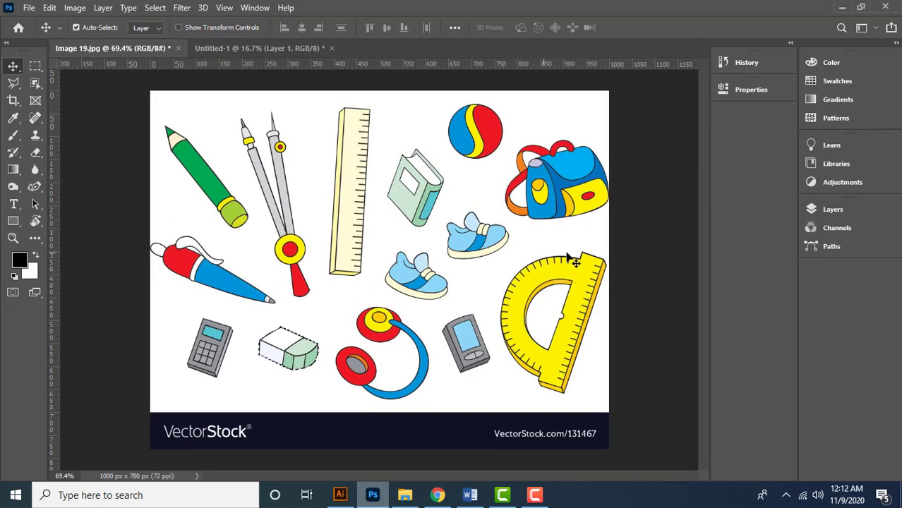
{"action": "left_click", "coordinate": [36, 83]}
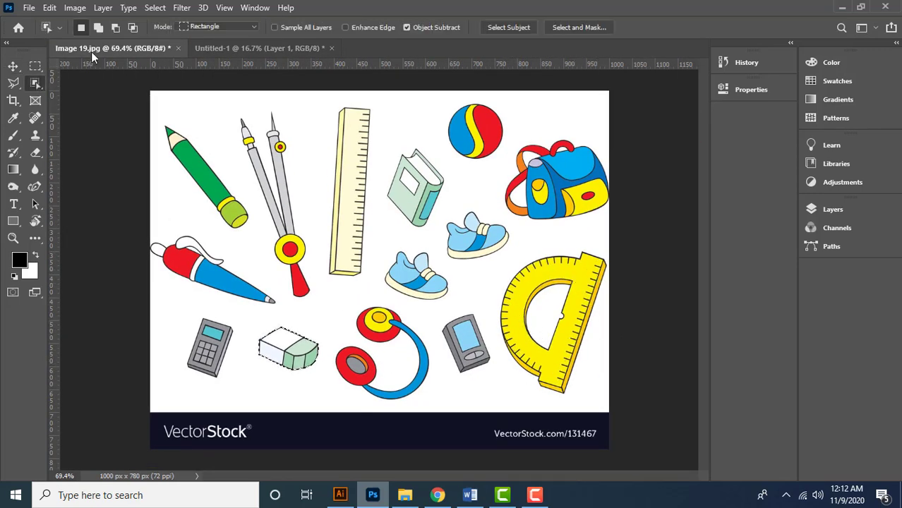
{"action": "left_click", "coordinate": [209, 28]}
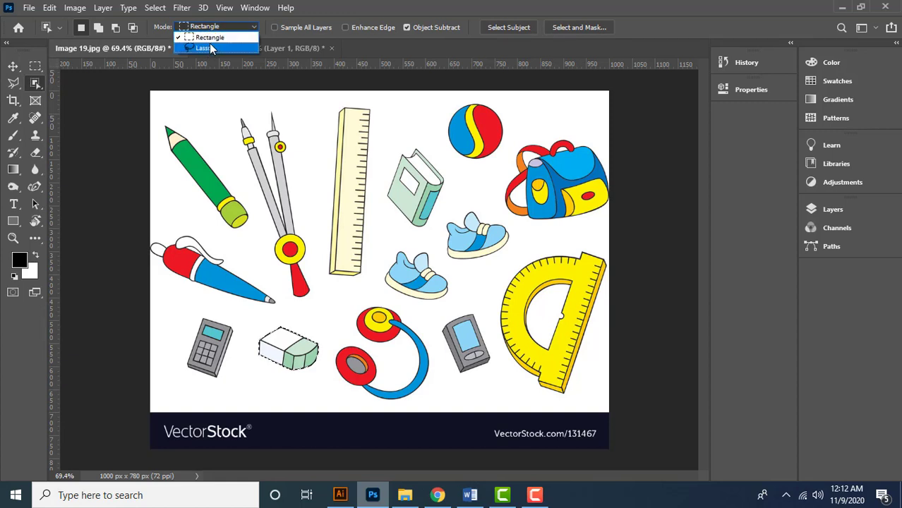
{"action": "left_click", "coordinate": [209, 48]}
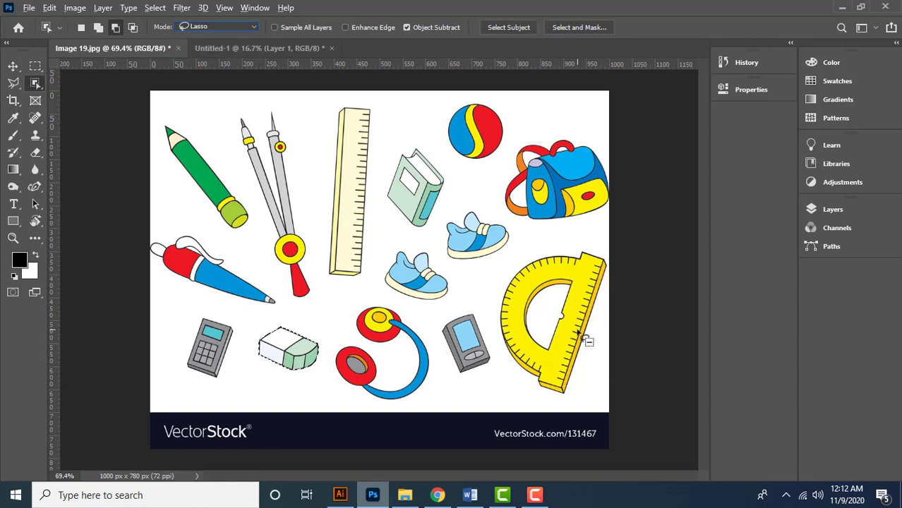
{"action": "key", "text": "ctrl+d"}
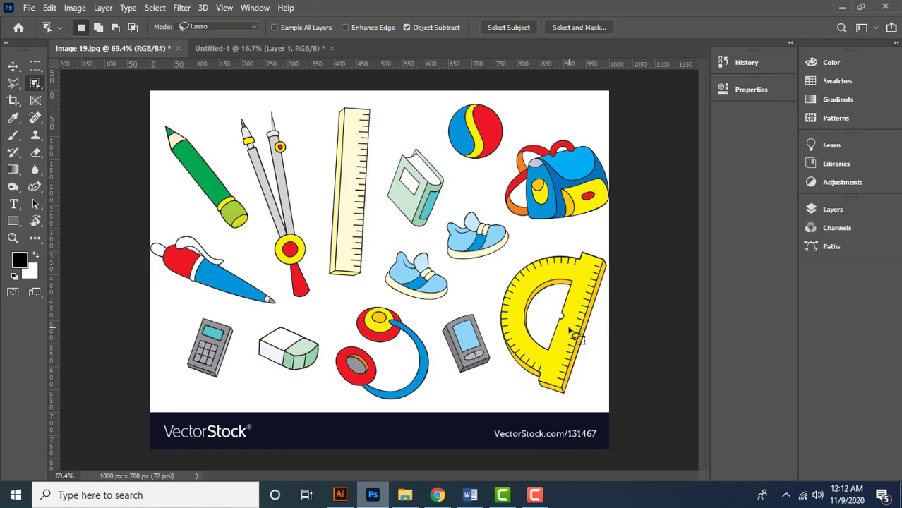
- Select the yellow protractor by tracing a loose lasso outline around it with the Object Selection tool
{"action": "scroll", "coordinate": [571, 330], "scroll_direction": "up", "scroll_amount": 2}
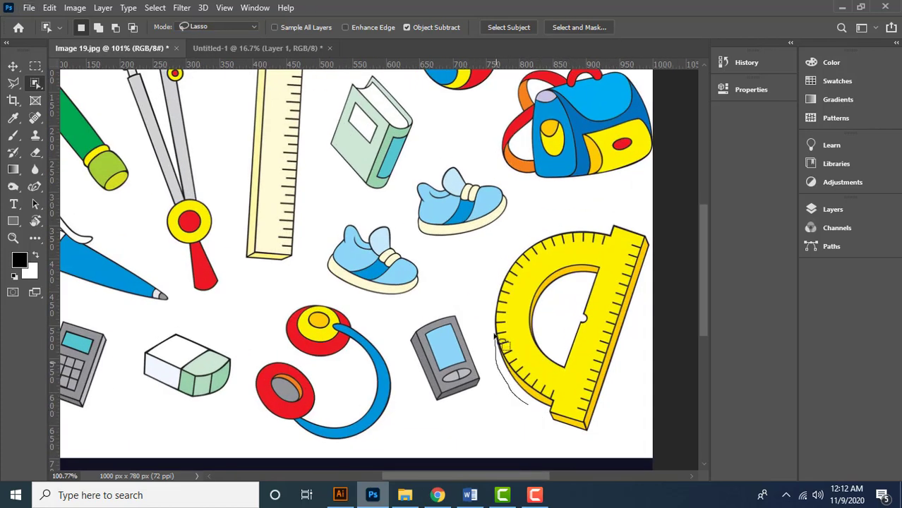
{"action": "mouse_move", "coordinate": [492, 311]}
{"action": "left_mouse_down"}
{"action": "mouse_move", "coordinate": [496, 284]}
{"action": "mouse_move", "coordinate": [528, 235]}
{"action": "mouse_move", "coordinate": [641, 207]}
{"action": "left_mouse_up"}
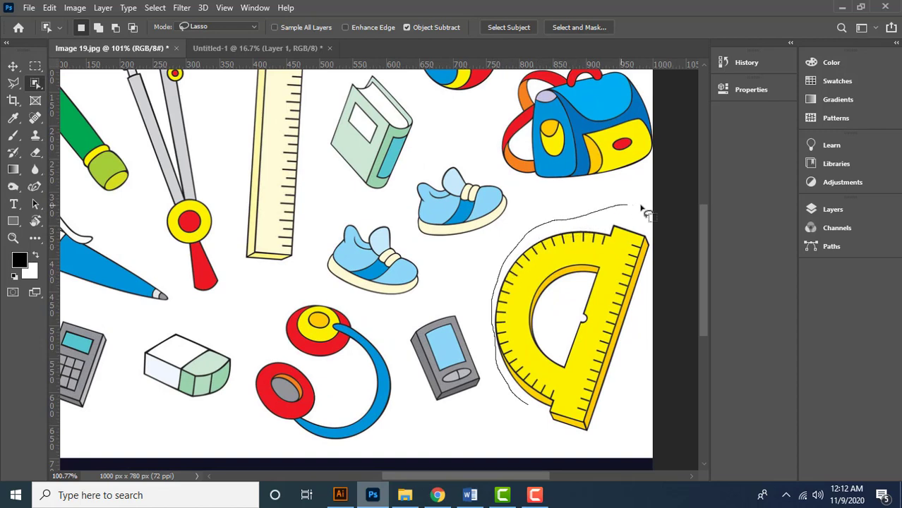
{"action": "mouse_move", "coordinate": [658, 257]}
{"action": "left_mouse_down"}
{"action": "mouse_move", "coordinate": [602, 428]}
{"action": "mouse_move", "coordinate": [590, 443]}
{"action": "mouse_move", "coordinate": [564, 442]}
{"action": "left_mouse_up"}
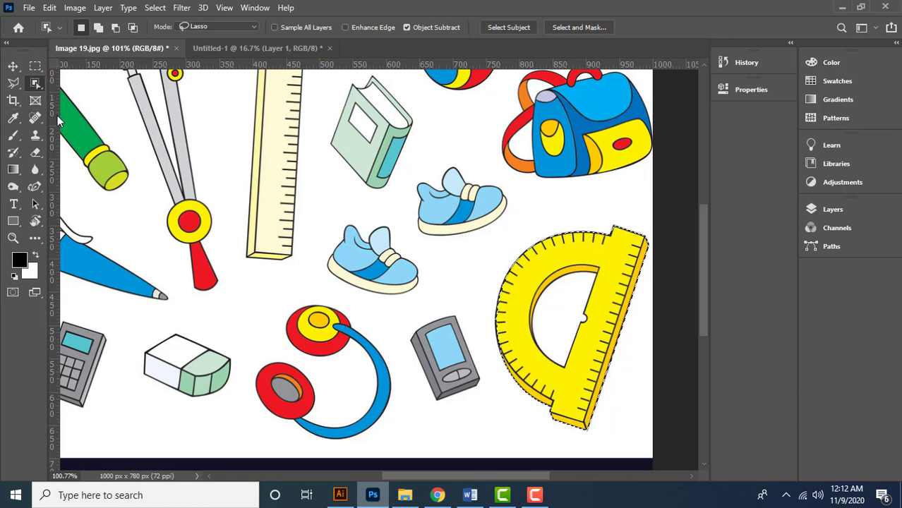
- Subtract the white opening inside the protractor from the selection with the Magic Wand at tolerance 20
{"action": "right_click", "coordinate": [38, 85]}
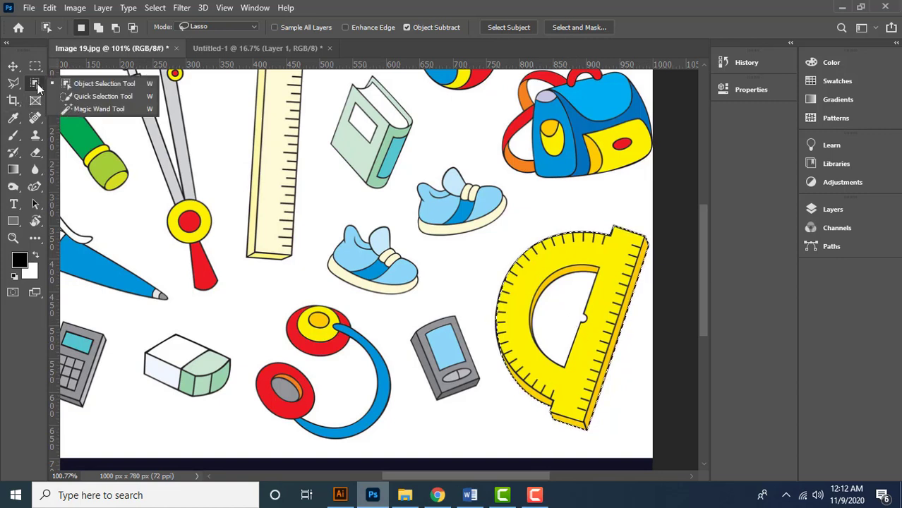
{"action": "left_click", "coordinate": [108, 111]}
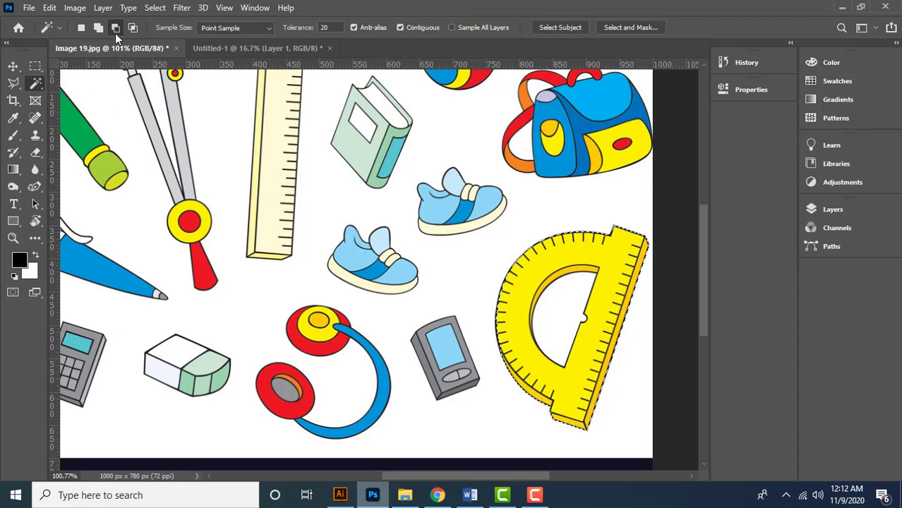
{"action": "left_click", "coordinate": [558, 309]}
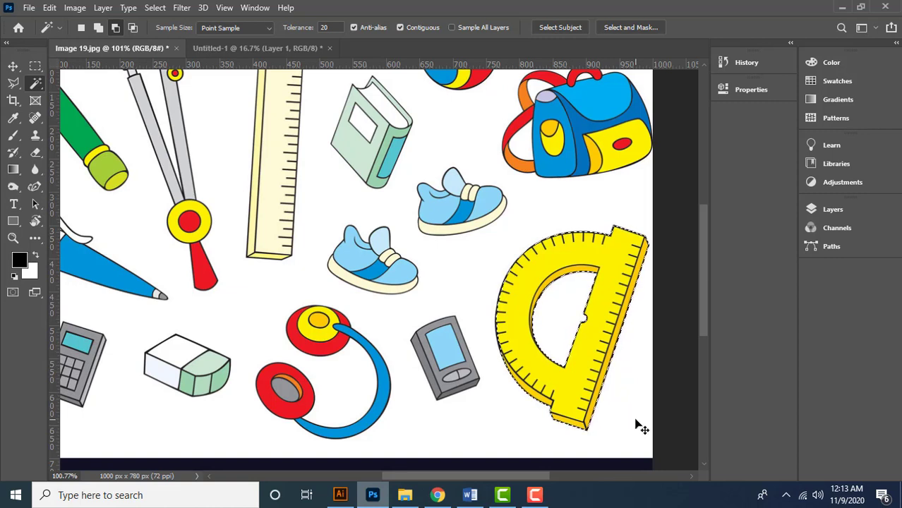
- Copy the protractor into Untitled-1, scale it to about 294% and place it below the eraser
{"action": "left_click_drag", "start_coordinate": [637, 426], "coordinate": [473, 224]}
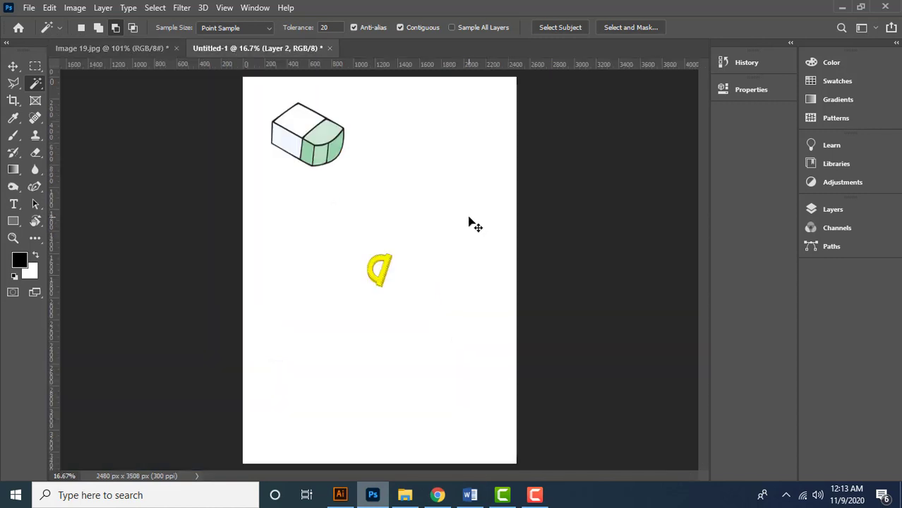
{"action": "key", "text": "ctrl+t"}
{"action": "left_click_drag", "start_coordinate": [388, 288], "coordinate": [442, 353]}
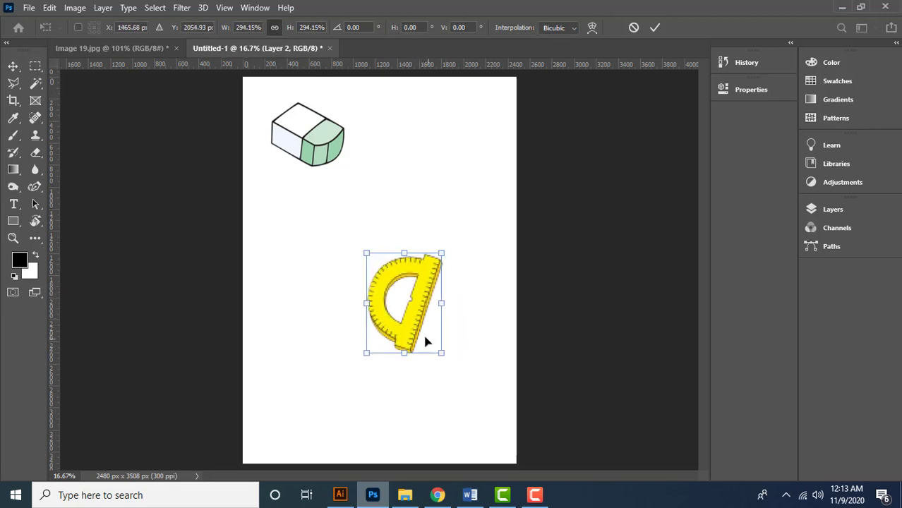
{"action": "left_click_drag", "start_coordinate": [408, 329], "coordinate": [321, 269]}
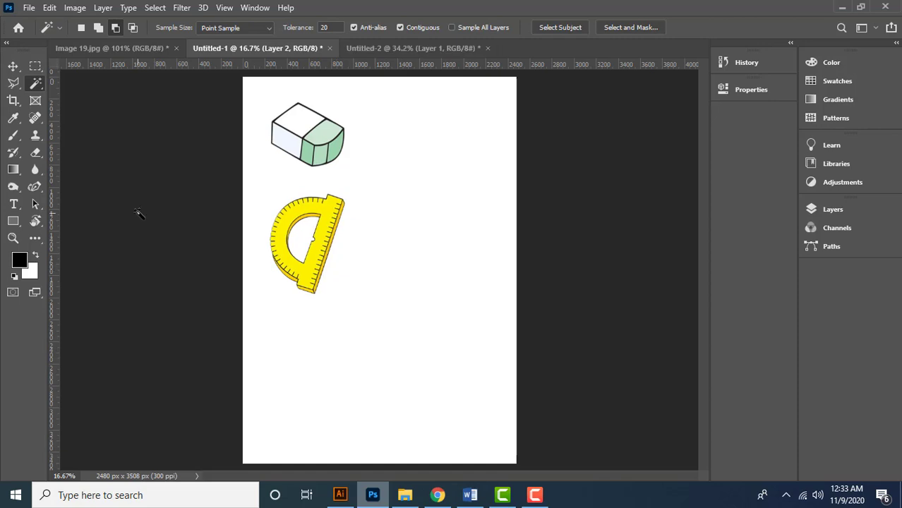
- Activate the Object Selection tool and bring the whole Image 19.jpg illustration into view
{"action": "right_click", "coordinate": [35, 87]}
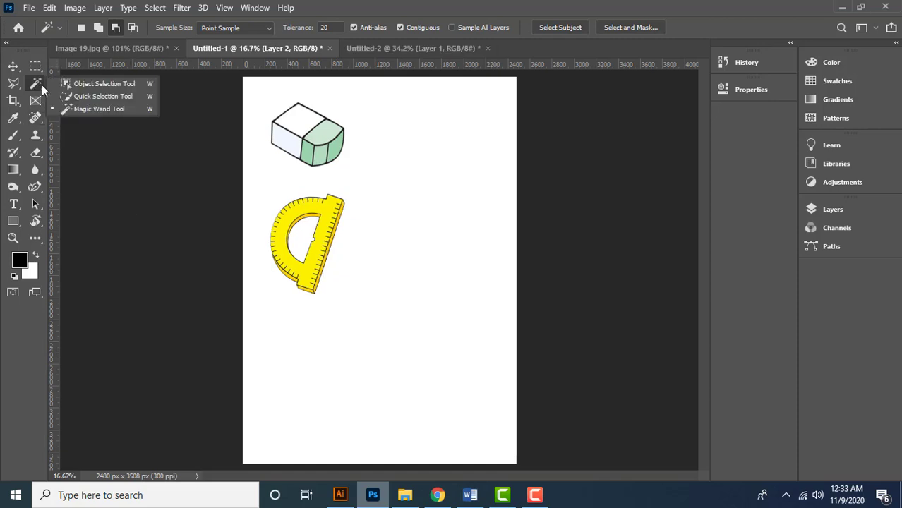
{"action": "left_click", "coordinate": [132, 85]}
{"action": "left_click", "coordinate": [138, 49]}
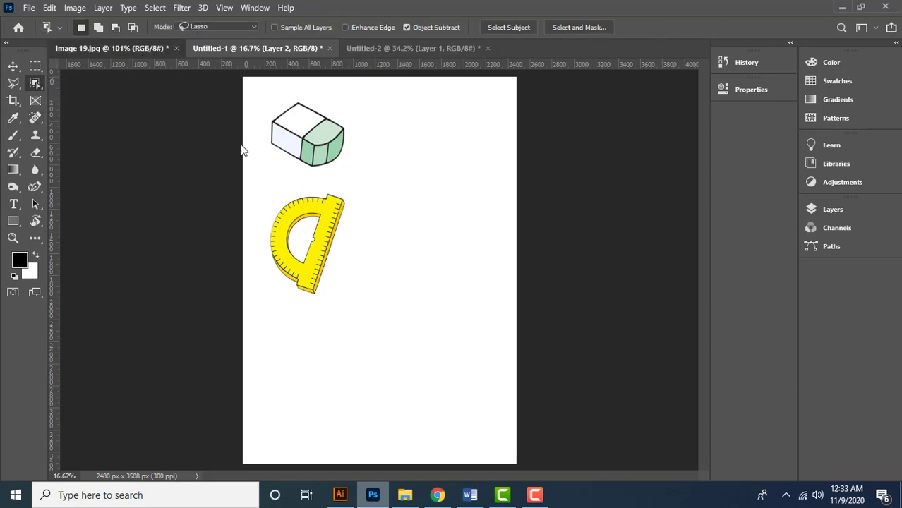
{"action": "scroll", "coordinate": [354, 285], "scroll_direction": "down", "scroll_amount": 7}
{"action": "scroll", "coordinate": [359, 262], "scroll_direction": "up", "scroll_amount": 3}
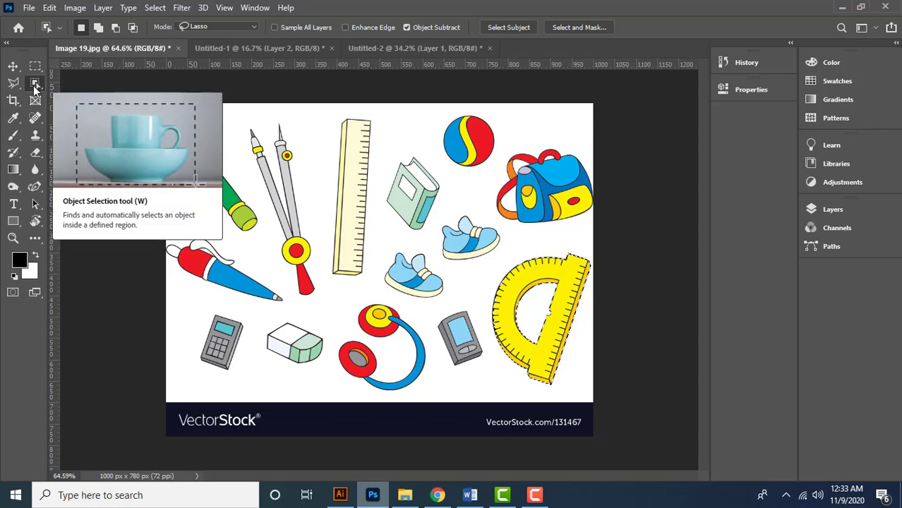
- In the Untitled-2 photo, select the white "Take a break..." mug with the Object Selection tool in Lasso mode
{"action": "left_click", "coordinate": [439, 47]}
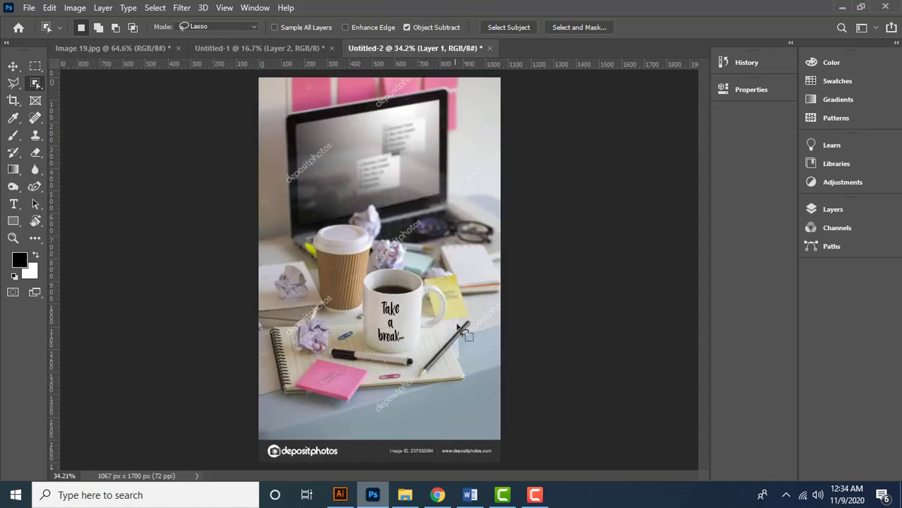
{"action": "left_click", "coordinate": [236, 27]}
{"action": "left_click", "coordinate": [236, 45]}
{"action": "scroll", "coordinate": [393, 346], "scroll_direction": "up", "scroll_amount": 5}
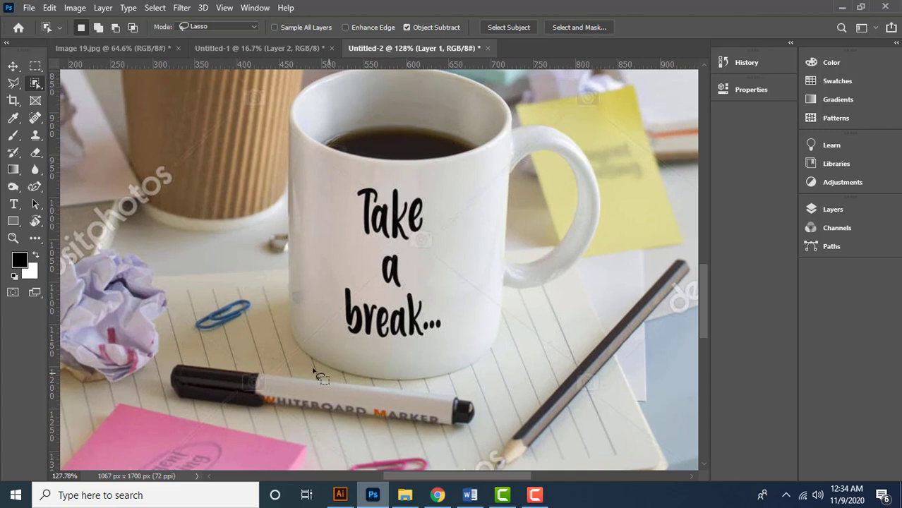
{"action": "mouse_move", "coordinate": [279, 325]}
{"action": "left_mouse_down"}
{"action": "mouse_move", "coordinate": [276, 102]}
{"action": "mouse_move", "coordinate": [267, 176]}
{"action": "mouse_move", "coordinate": [306, 133]}
{"action": "mouse_move", "coordinate": [335, 124]}
{"action": "mouse_move", "coordinate": [434, 130]}
{"action": "mouse_move", "coordinate": [487, 152]}
{"action": "left_mouse_up"}
{"action": "mouse_move", "coordinate": [522, 182]}
{"action": "left_mouse_down"}
{"action": "mouse_move", "coordinate": [597, 218]}
{"action": "mouse_move", "coordinate": [617, 298]}
{"action": "mouse_move", "coordinate": [610, 325]}
{"action": "mouse_move", "coordinate": [534, 370]}
{"action": "mouse_move", "coordinate": [485, 442]}
{"action": "mouse_move", "coordinate": [459, 453]}
{"action": "left_mouse_up"}
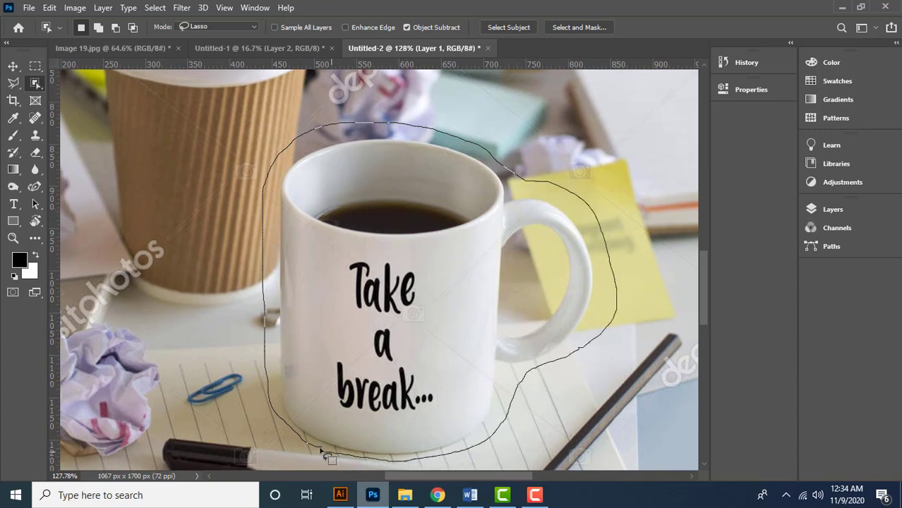
- Examine the mug's selection edge up close along its base, sides, handle and rim
{"action": "scroll", "coordinate": [327, 327], "scroll_direction": "up", "scroll_amount": 5}
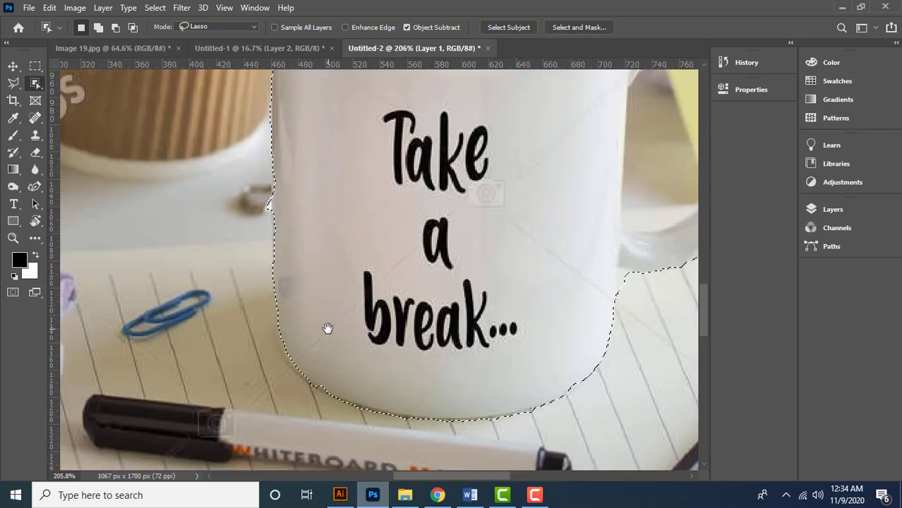
{"action": "scroll", "coordinate": [296, 364], "scroll_direction": "up", "scroll_amount": 6}
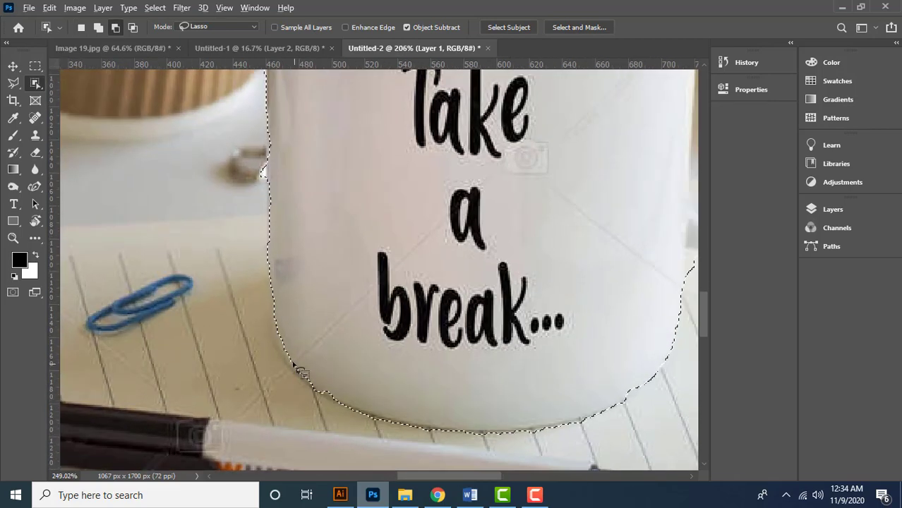
{"action": "scroll", "coordinate": [297, 223], "scroll_direction": "down", "scroll_amount": 2}
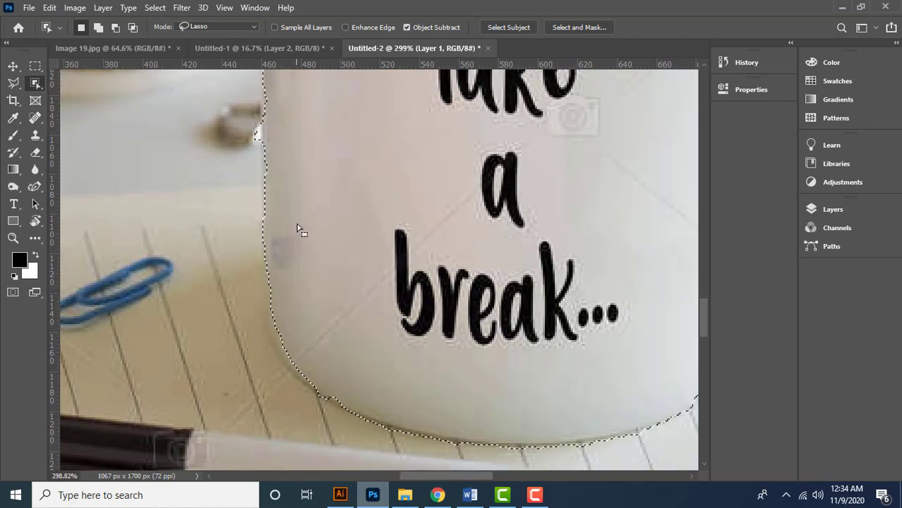
{"action": "scroll", "coordinate": [282, 173], "scroll_direction": "up", "scroll_amount": 2}
{"action": "left_click_drag", "start_coordinate": [294, 150], "coordinate": [288, 163]}
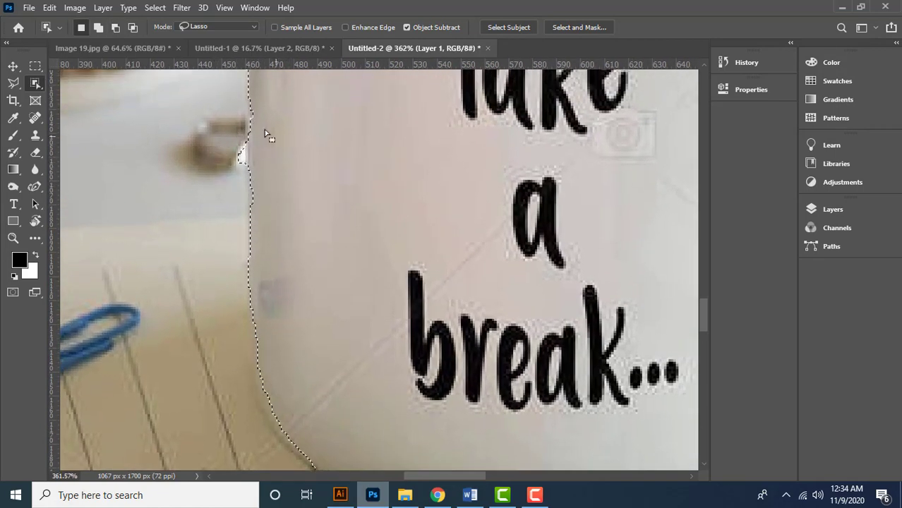
{"action": "scroll", "coordinate": [358, 278], "scroll_direction": "down", "scroll_amount": 5}
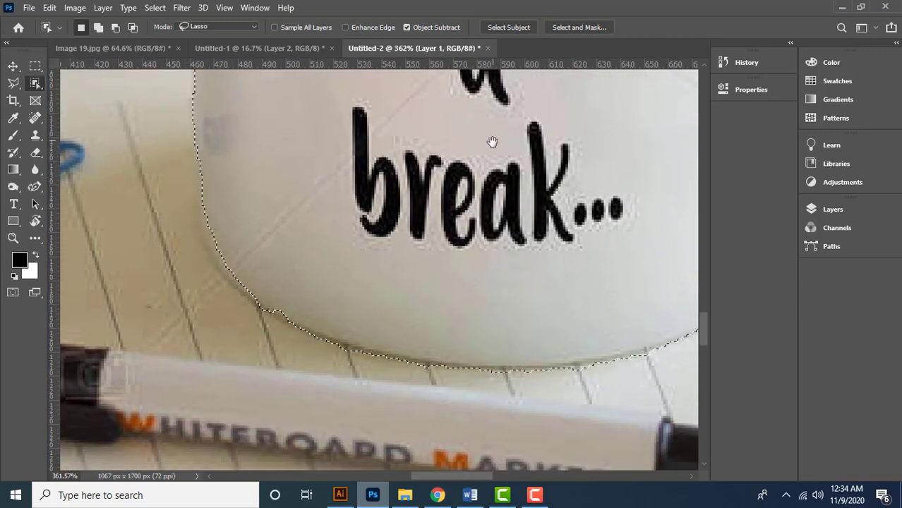
{"action": "left_click_drag", "start_coordinate": [576, 113], "coordinate": [453, 222]}
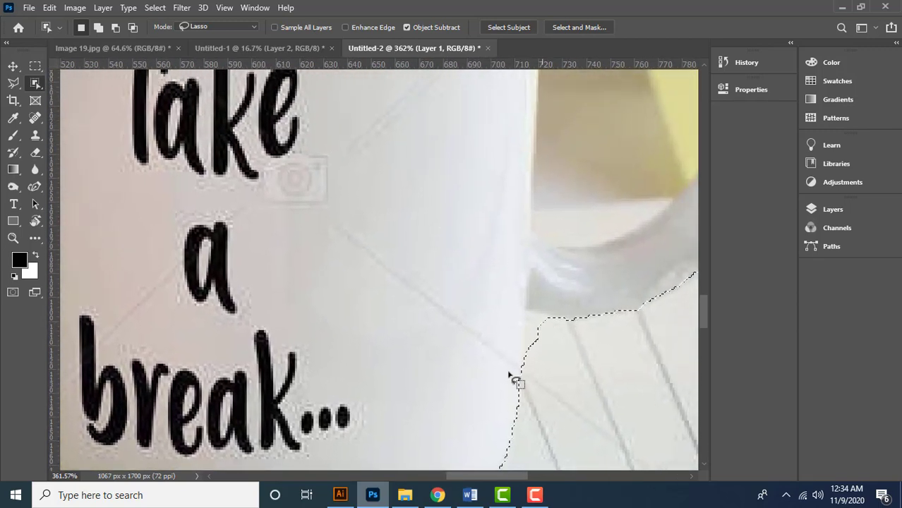
{"action": "left_click_drag", "start_coordinate": [452, 109], "coordinate": [423, 272]}
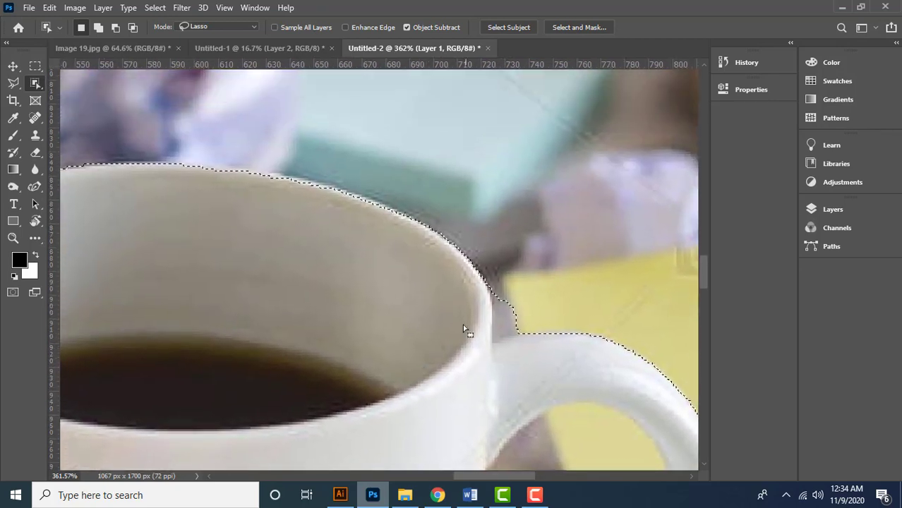
- With the Pen tool active, switch to Image 19.jpg and clear the existing path around the ruler
{"action": "scroll", "coordinate": [466, 344], "scroll_direction": "down", "scroll_amount": 5}
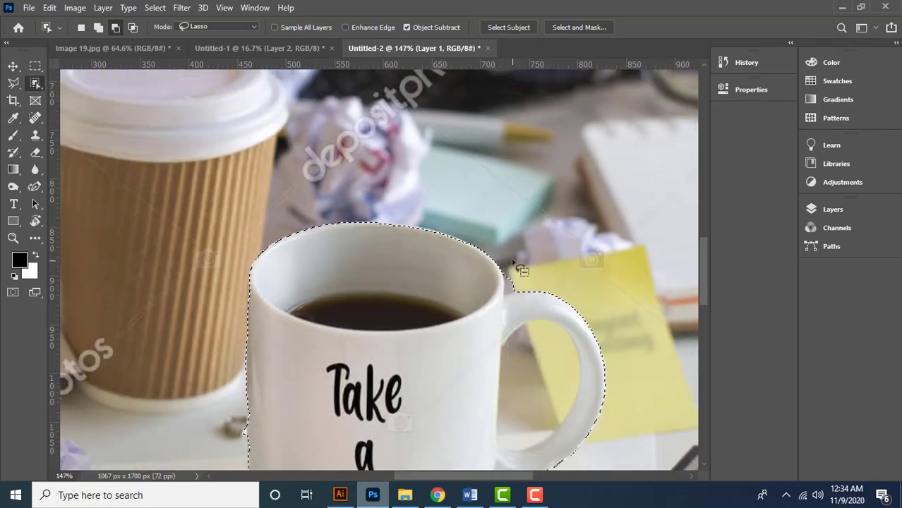
{"action": "scroll", "coordinate": [472, 358], "scroll_direction": "down", "scroll_amount": 3}
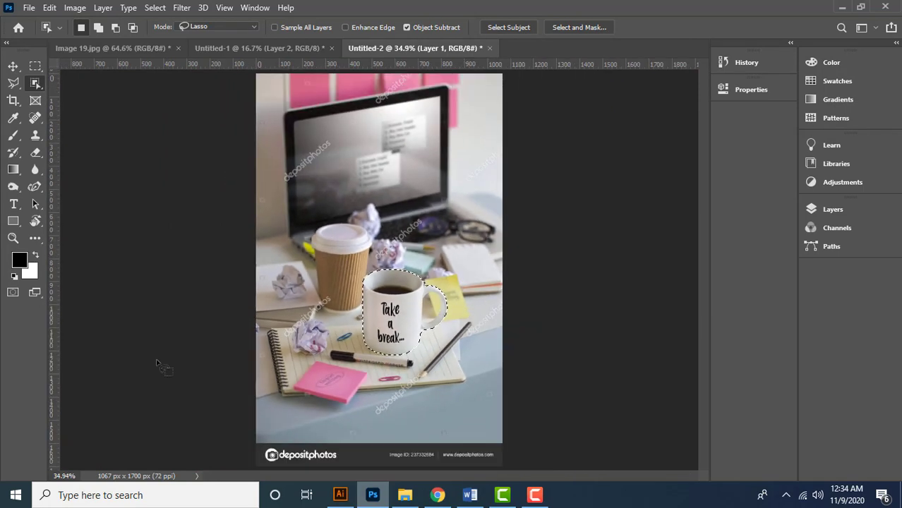
{"action": "left_click", "coordinate": [35, 186]}
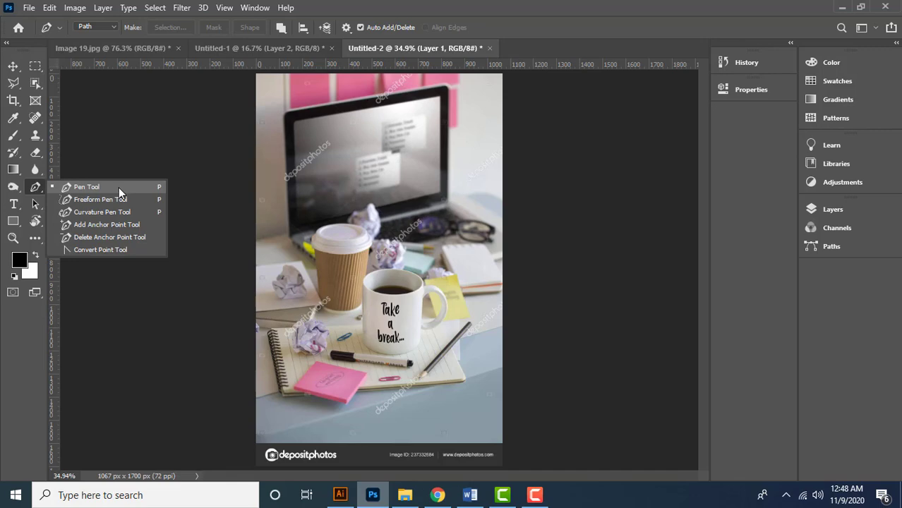
{"action": "left_click", "coordinate": [95, 47]}
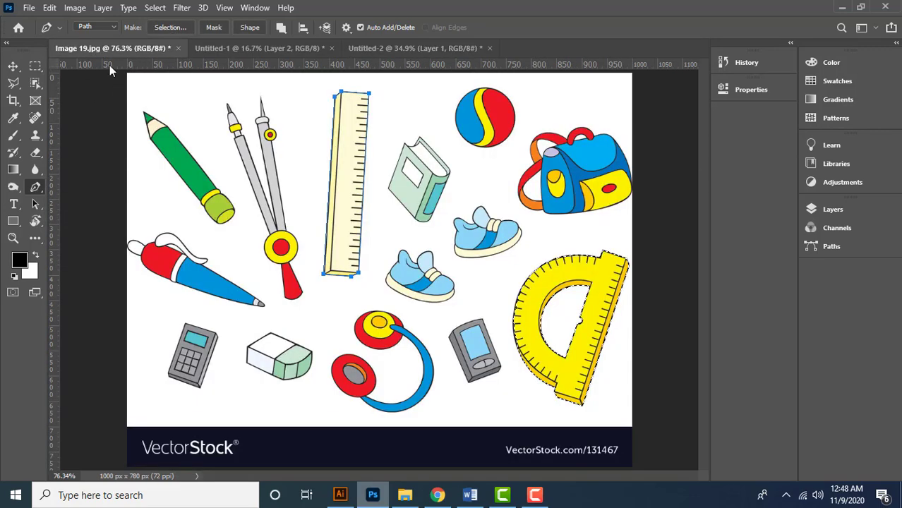
{"action": "scroll", "coordinate": [284, 223], "scroll_direction": "down", "scroll_amount": 2}
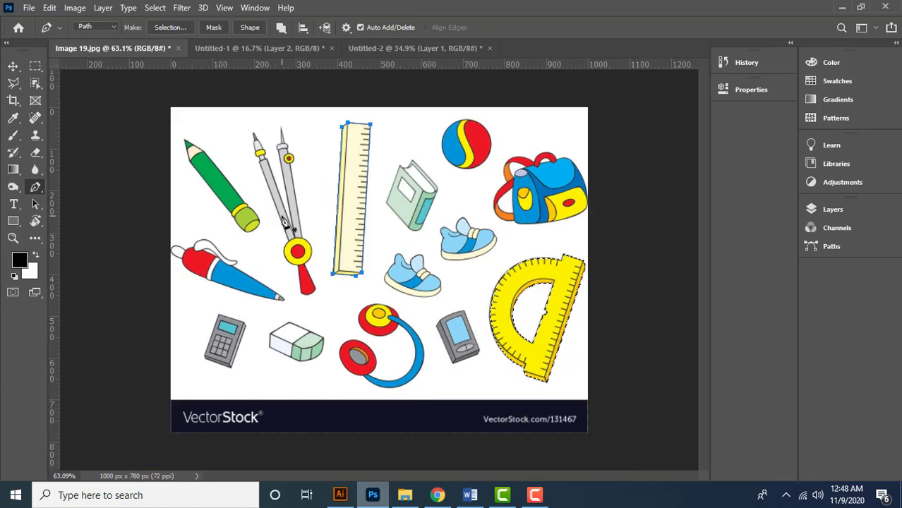
{"action": "key", "text": "Escape"}
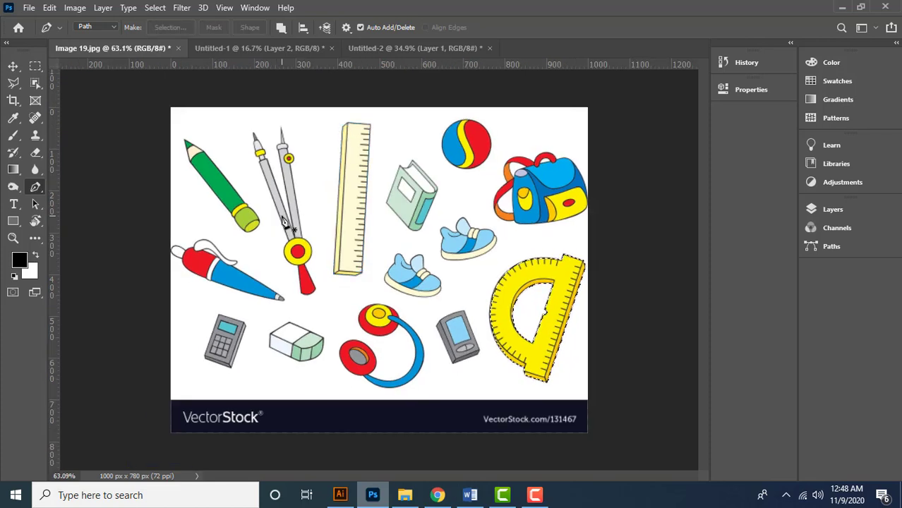
- Choose the standard Pen tool and keep it in Path mode for Image 19.jpg
{"action": "right_click", "coordinate": [29, 188]}
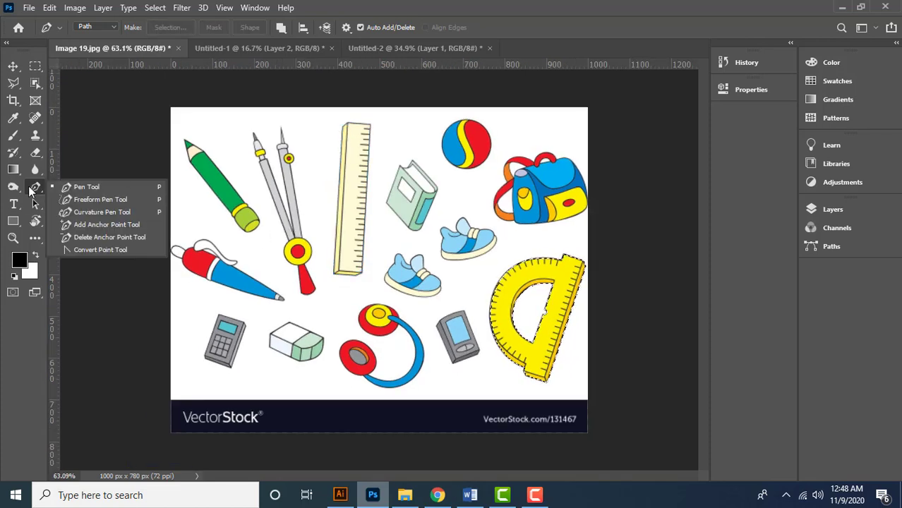
{"action": "left_click", "coordinate": [123, 188]}
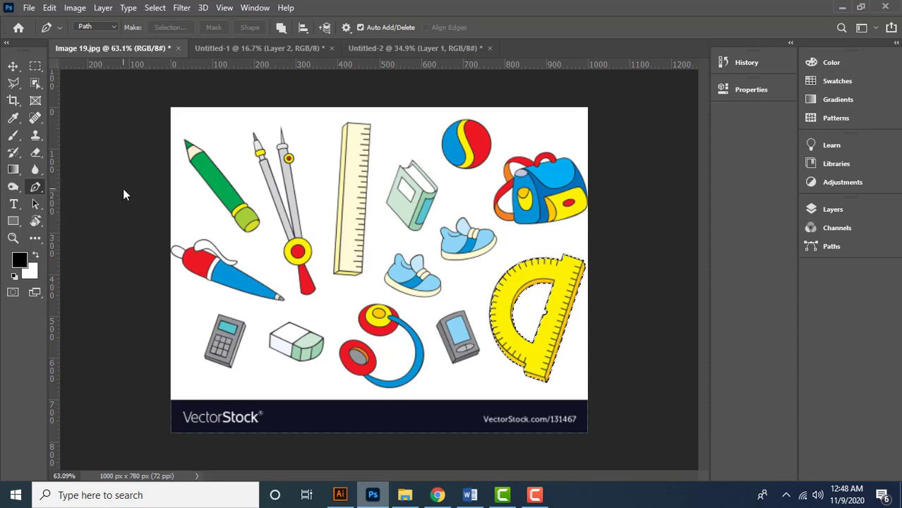
{"action": "left_click", "coordinate": [115, 29]}
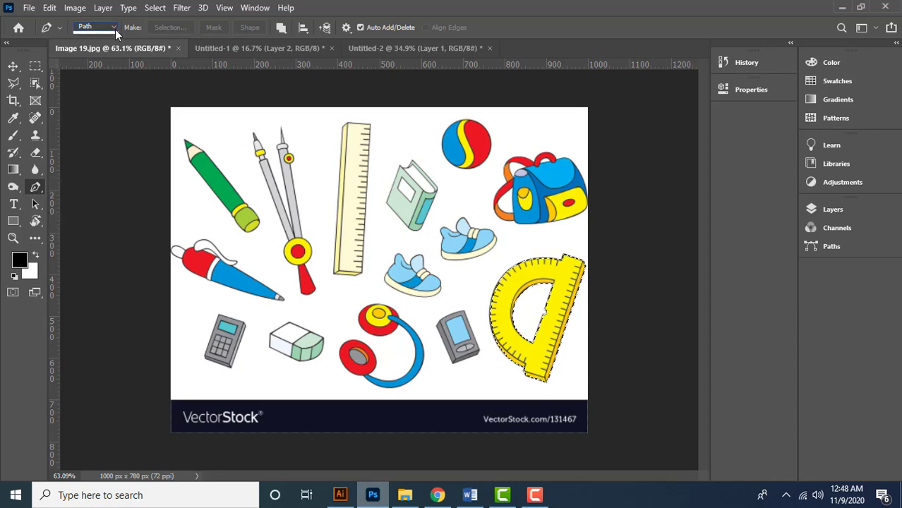
{"action": "left_click", "coordinate": [108, 48]}
- Trace a closed Pen path around the cream ruler, placing straight-segment anchor points at each of its outer corners
{"action": "scroll", "coordinate": [375, 222], "scroll_direction": "up", "scroll_amount": 2}
{"action": "scroll", "coordinate": [375, 223], "scroll_direction": "up", "scroll_amount": 6}
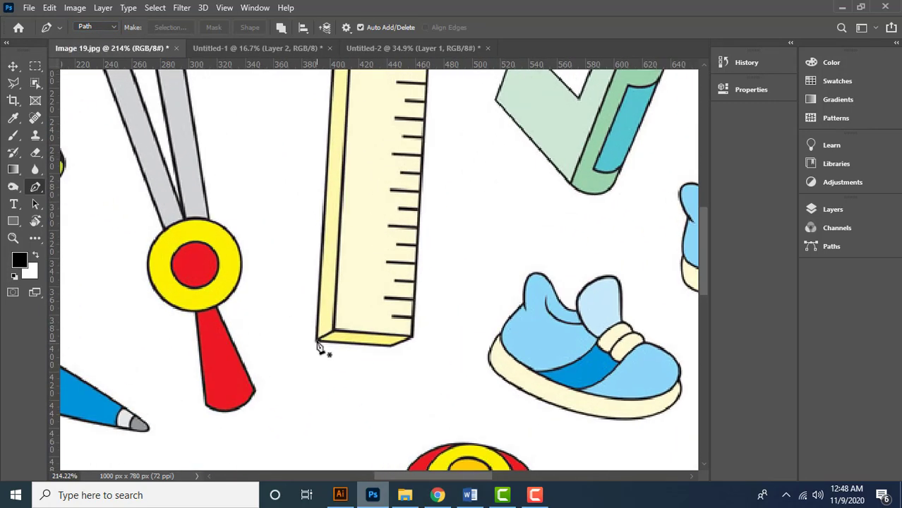
{"action": "left_click", "coordinate": [318, 345]}
{"action": "scroll", "coordinate": [339, 187], "scroll_direction": "up", "scroll_amount": 6}
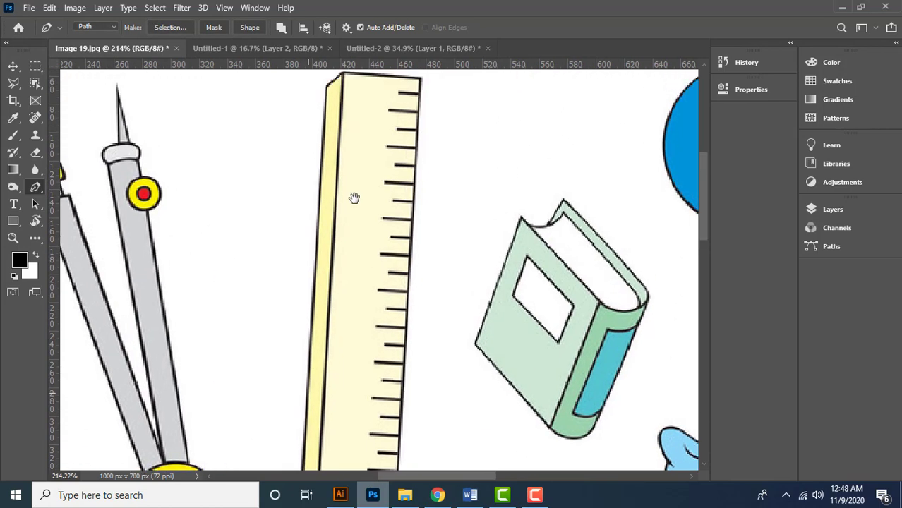
{"action": "left_click", "coordinate": [318, 247]}
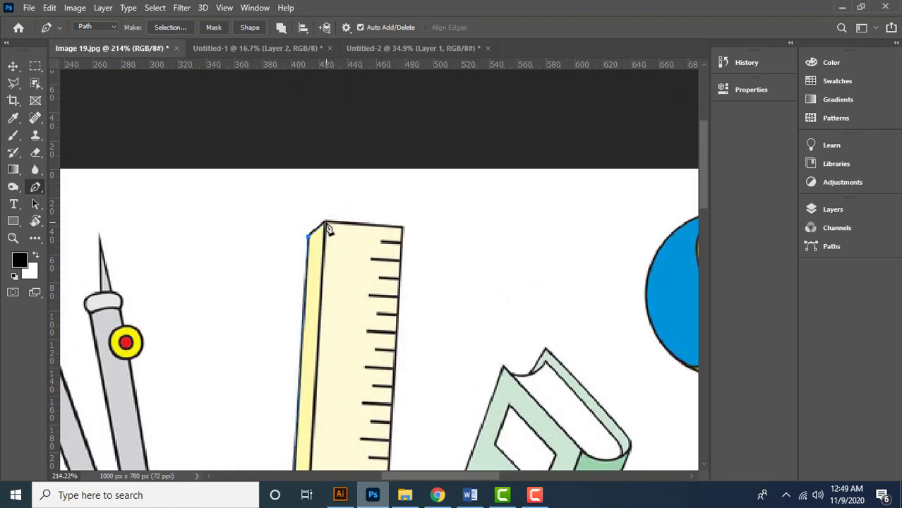
{"action": "left_click", "coordinate": [406, 234]}
{"action": "scroll", "coordinate": [387, 141], "scroll_direction": "down", "scroll_amount": 8}
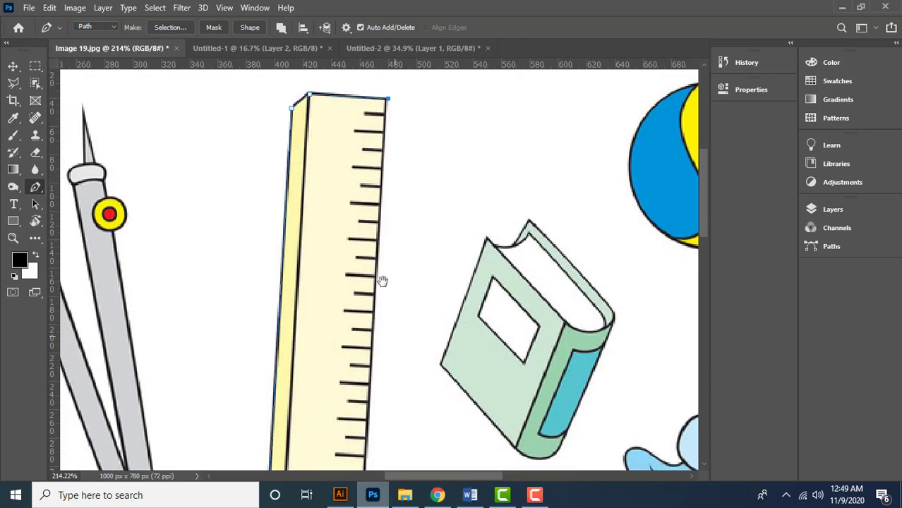
{"action": "scroll", "coordinate": [332, 318], "scroll_direction": "down", "scroll_amount": 4}
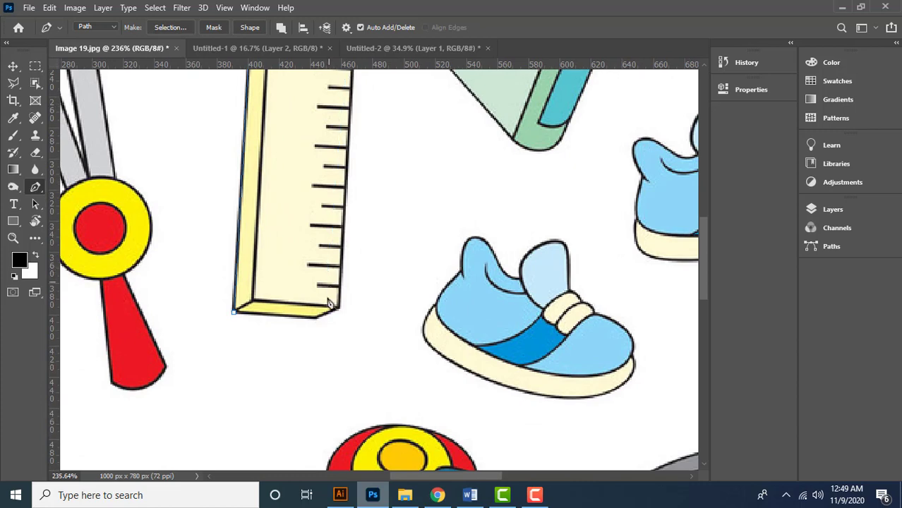
{"action": "scroll", "coordinate": [329, 303], "scroll_direction": "up", "scroll_amount": 3}
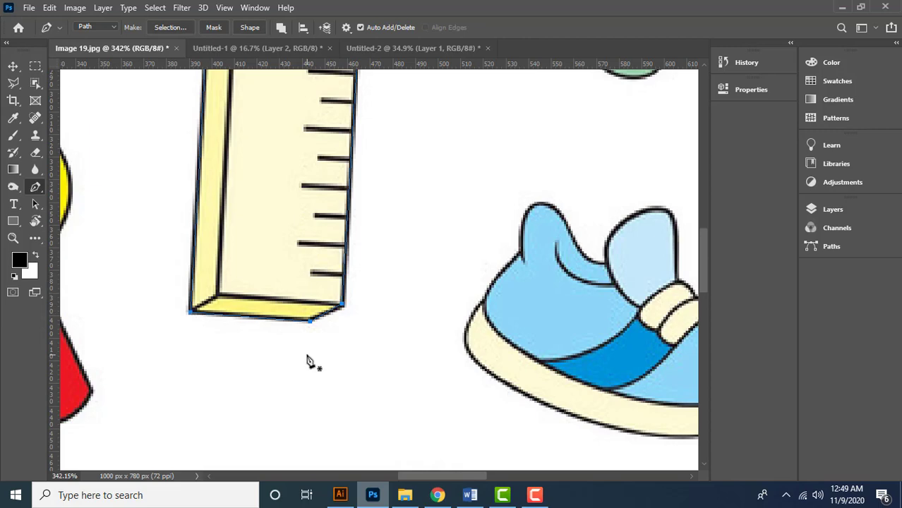
{"action": "key", "text": "ctrl+0"}
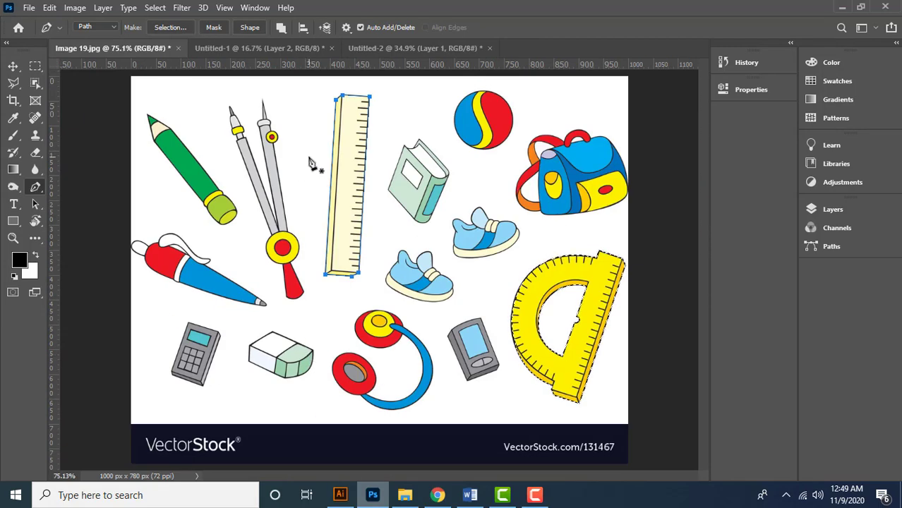
- Convert the ruler path into a selection with 0 px feather and Anti-aliased on, using the Add to Selection operation
{"action": "left_click", "coordinate": [170, 28]}
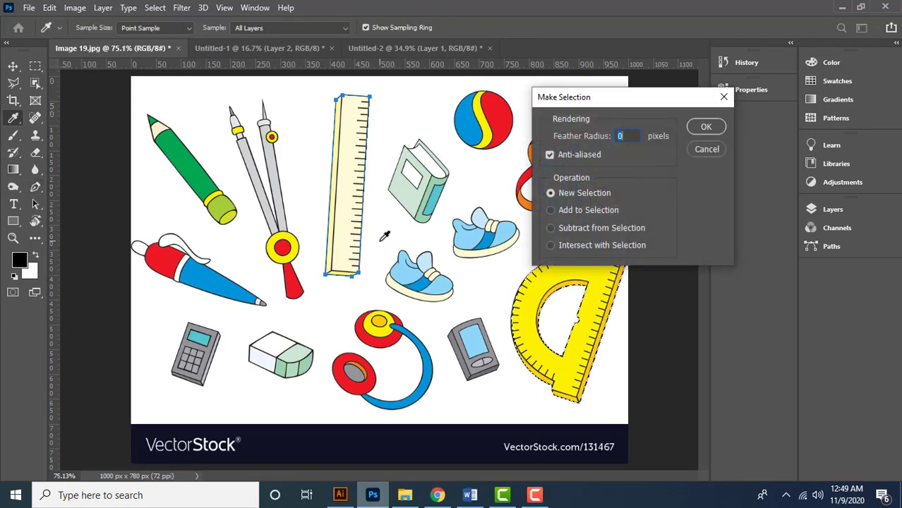
{"action": "left_click", "coordinate": [569, 210]}
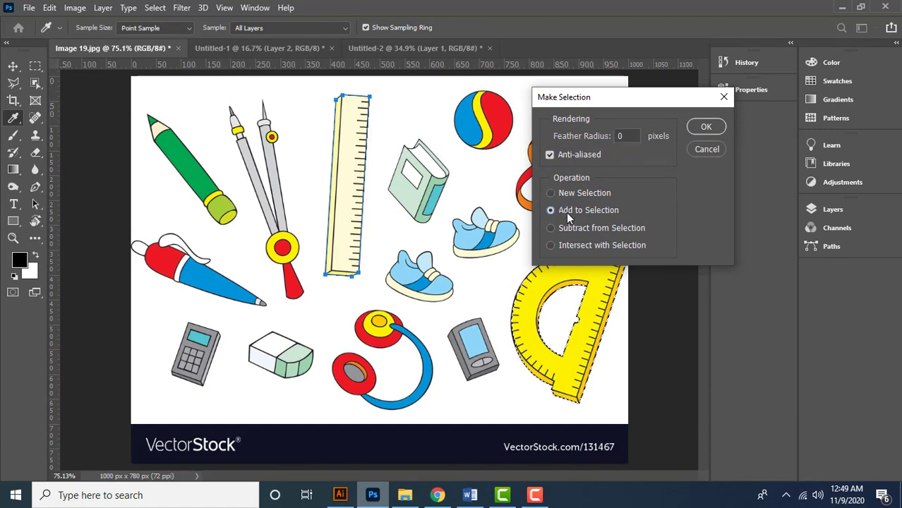
{"action": "left_click", "coordinate": [707, 126]}
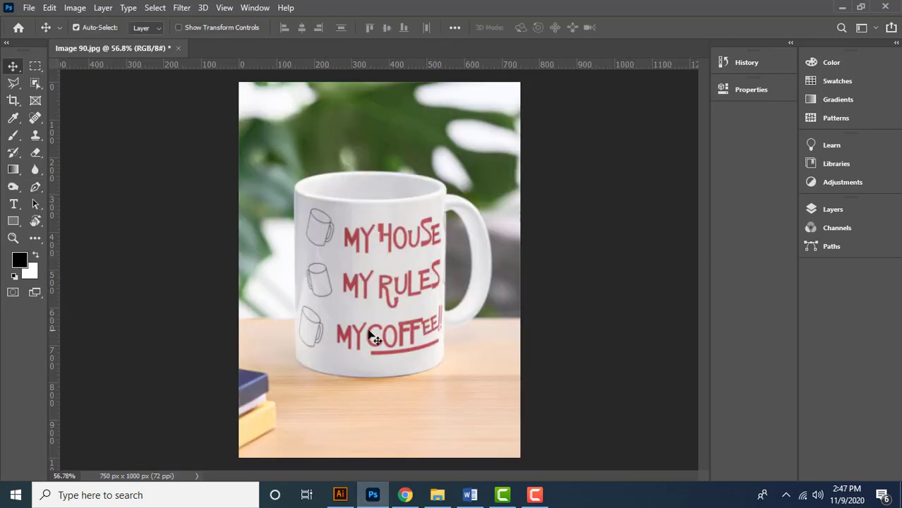
- Examine the outline of the white mug in Image 90.jpg up close along its base, sides, handle joint and rim
{"action": "left_click", "coordinate": [36, 187]}
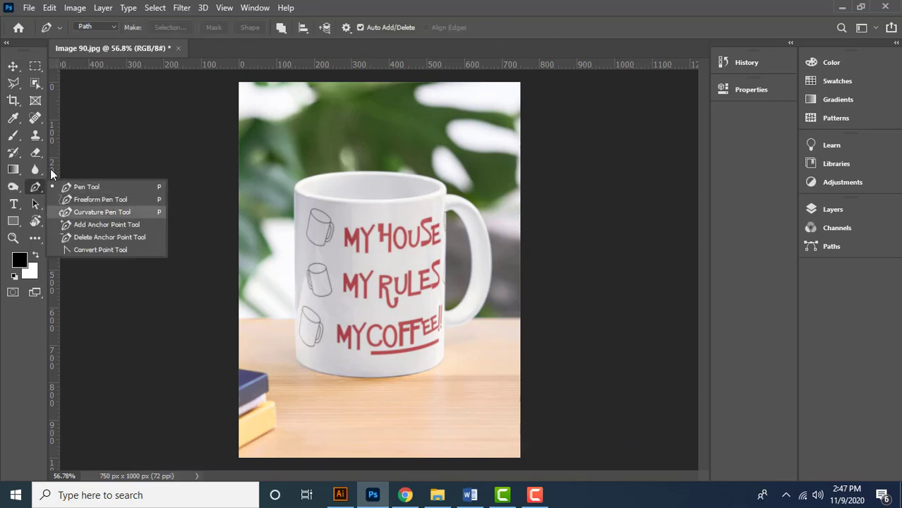
{"action": "left_click", "coordinate": [13, 66]}
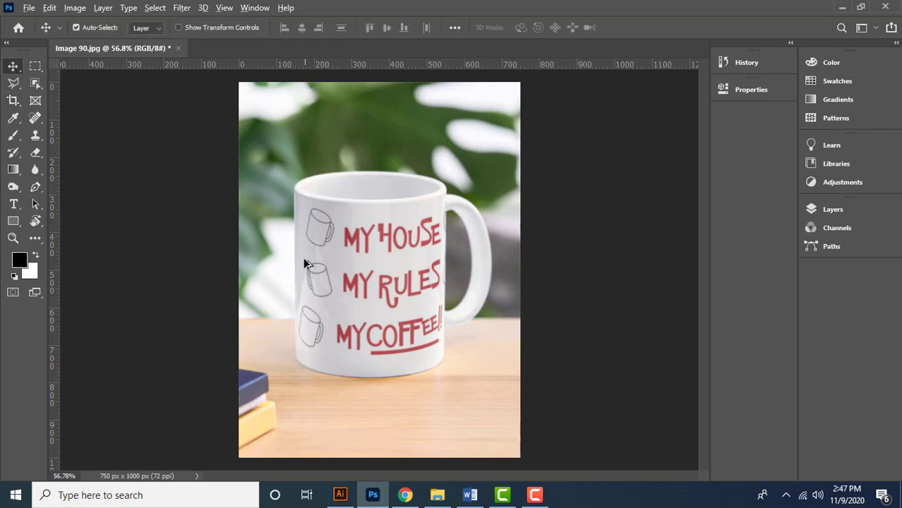
{"action": "scroll", "coordinate": [303, 256], "scroll_direction": "up", "scroll_amount": 5}
{"action": "left_click_drag", "start_coordinate": [371, 292], "coordinate": [371, 282]}
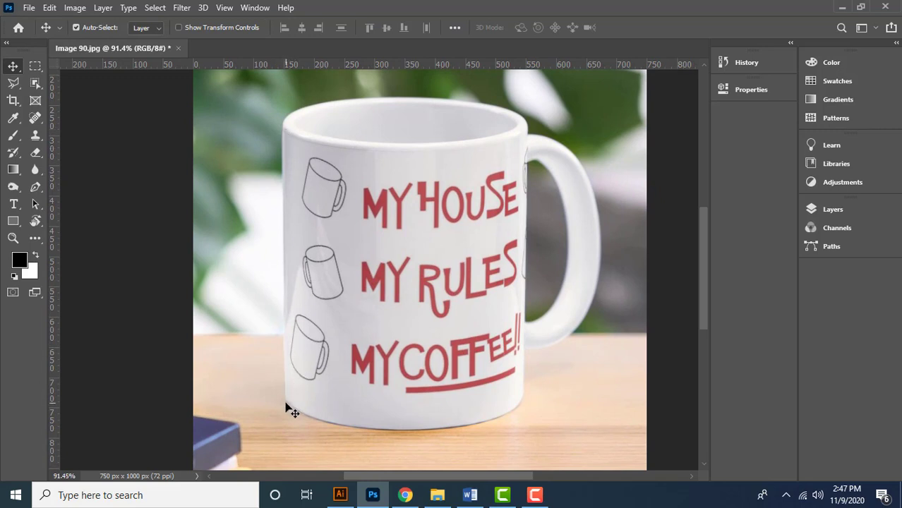
{"action": "scroll", "coordinate": [286, 407], "scroll_direction": "up", "scroll_amount": 2}
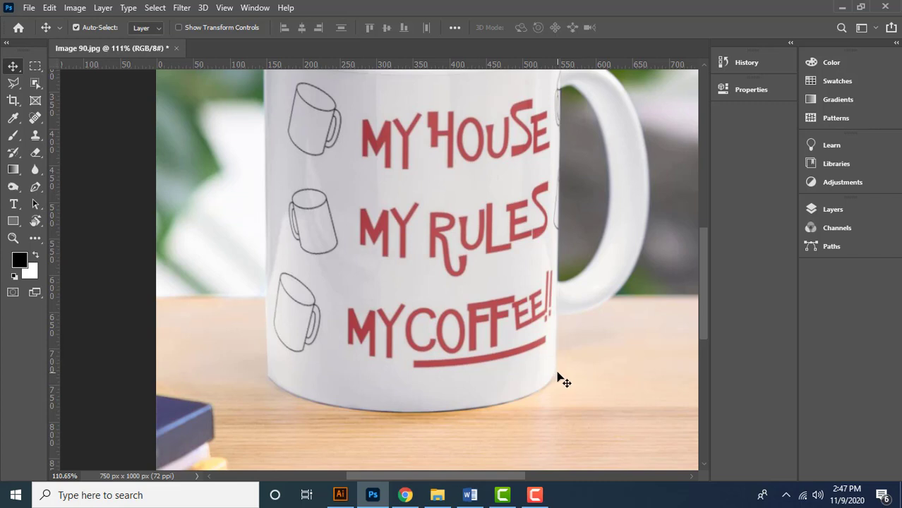
{"action": "scroll", "coordinate": [558, 379], "scroll_direction": "up", "scroll_amount": 2}
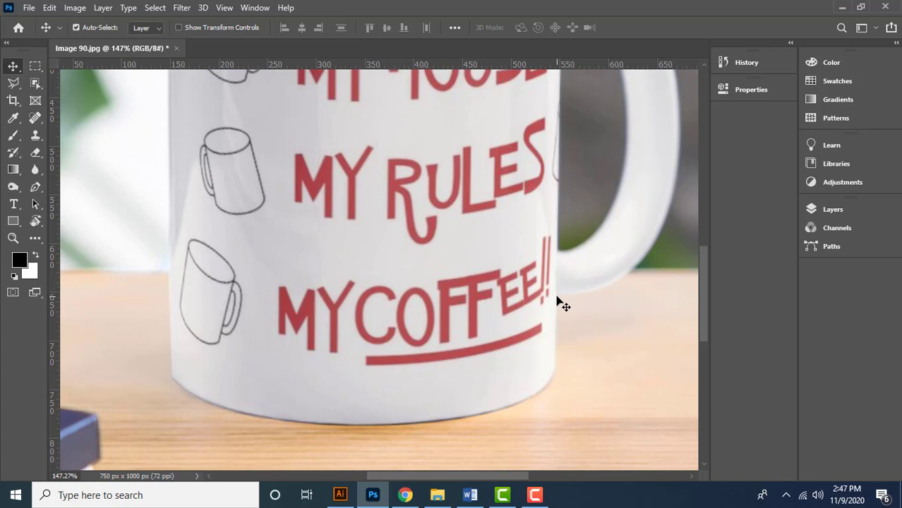
{"action": "scroll", "coordinate": [557, 304], "scroll_direction": "down", "scroll_amount": 2}
{"action": "left_click_drag", "start_coordinate": [580, 288], "coordinate": [482, 372]}
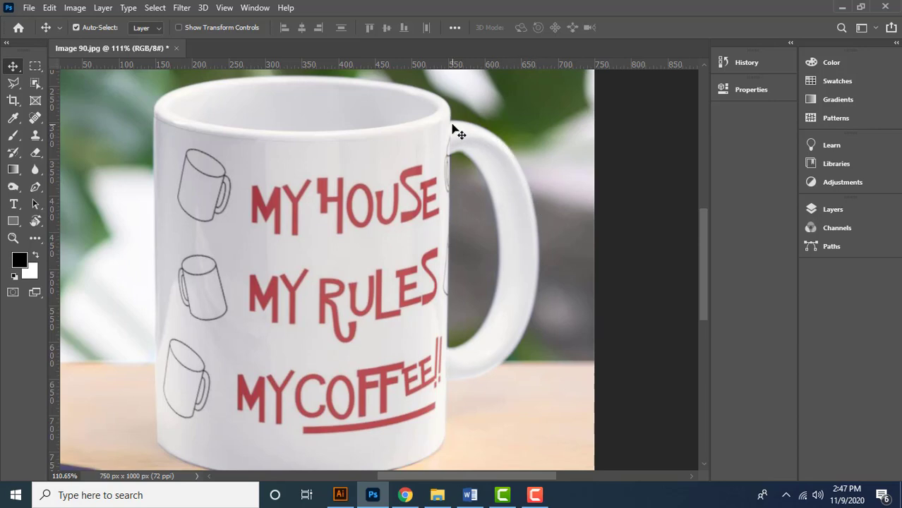
{"action": "scroll", "coordinate": [450, 127], "scroll_direction": "up", "scroll_amount": 5}
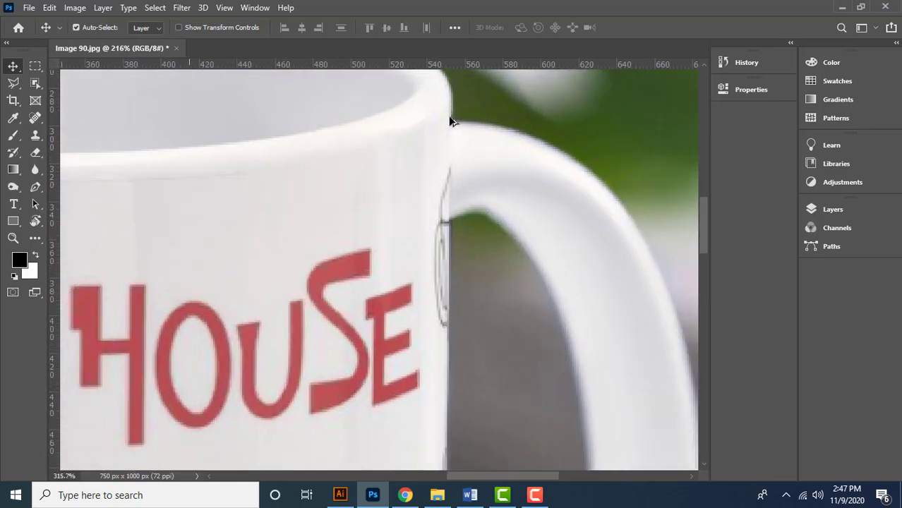
{"action": "scroll", "coordinate": [455, 128], "scroll_direction": "up", "scroll_amount": 2}
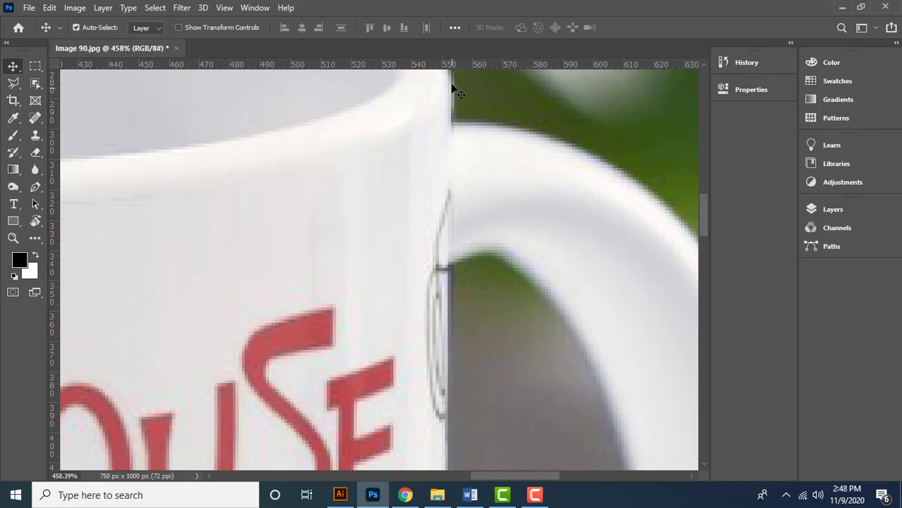
{"action": "scroll", "coordinate": [493, 187], "scroll_direction": "down", "scroll_amount": 6}
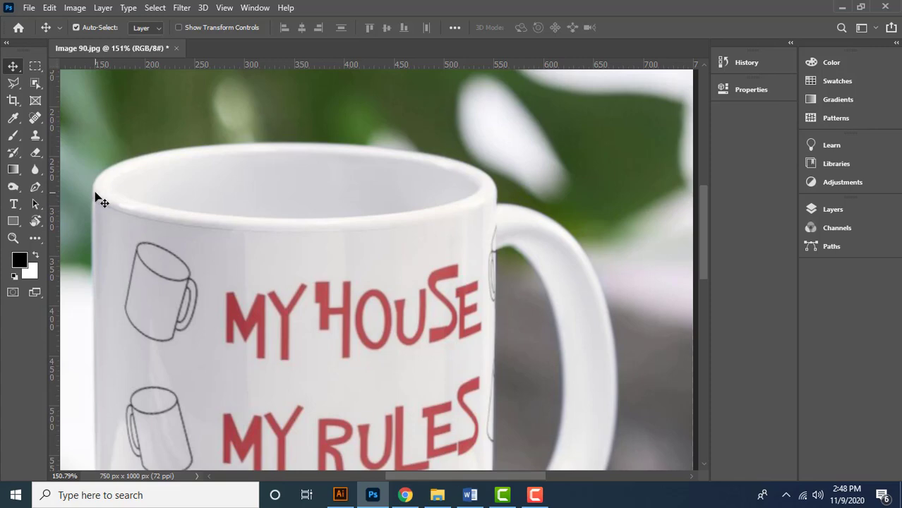
{"action": "scroll", "coordinate": [99, 201], "scroll_direction": "down", "scroll_amount": 3}
{"action": "left_click_drag", "start_coordinate": [222, 288], "coordinate": [344, 275]}
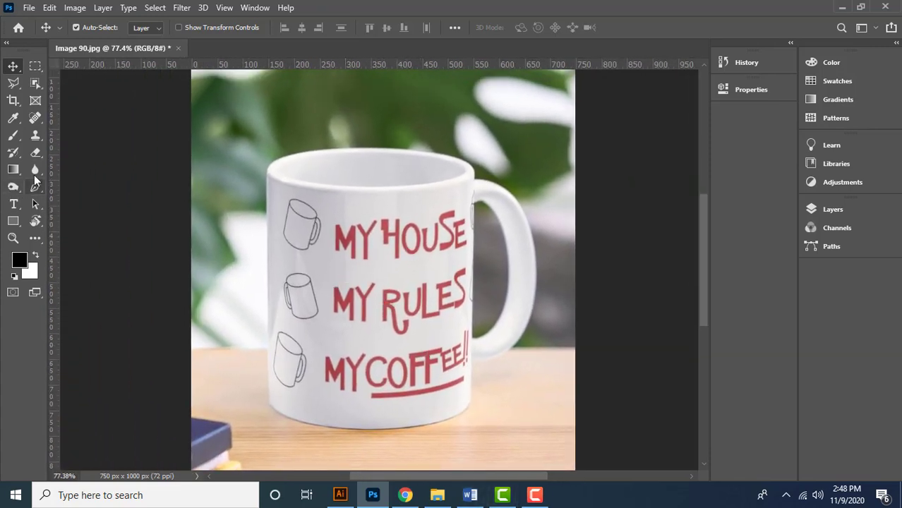
- Start a Pen path at the left end of the mug's rim and trace the left side down to the base corner with straight segments
{"action": "left_click", "coordinate": [37, 186]}
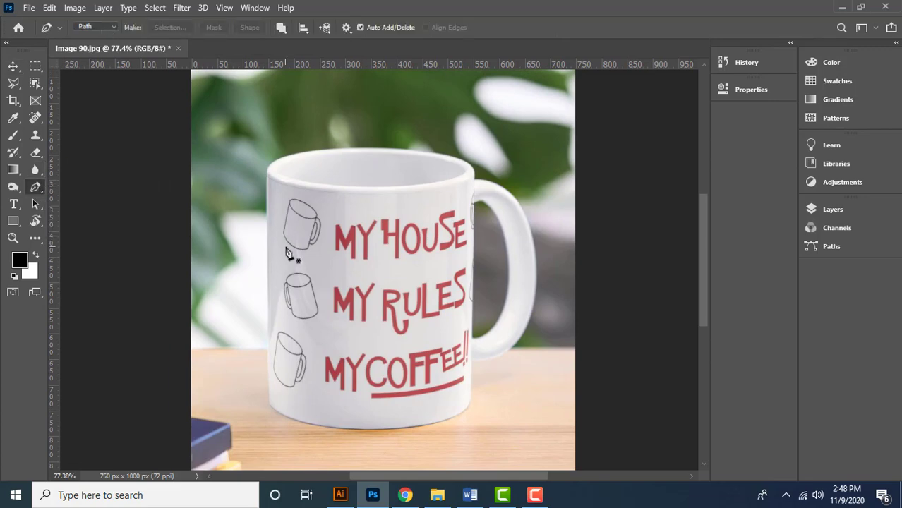
{"action": "scroll", "coordinate": [268, 177], "scroll_direction": "up", "scroll_amount": 5}
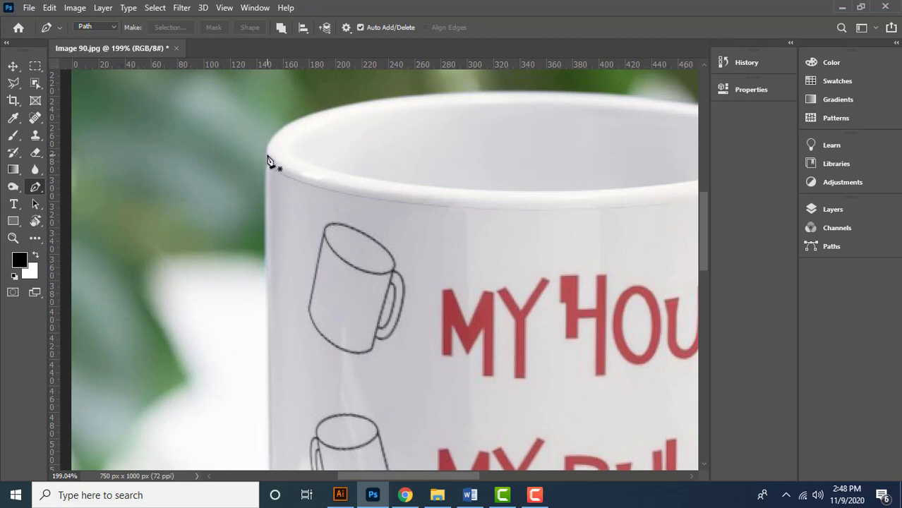
{"action": "left_click", "coordinate": [268, 154]}
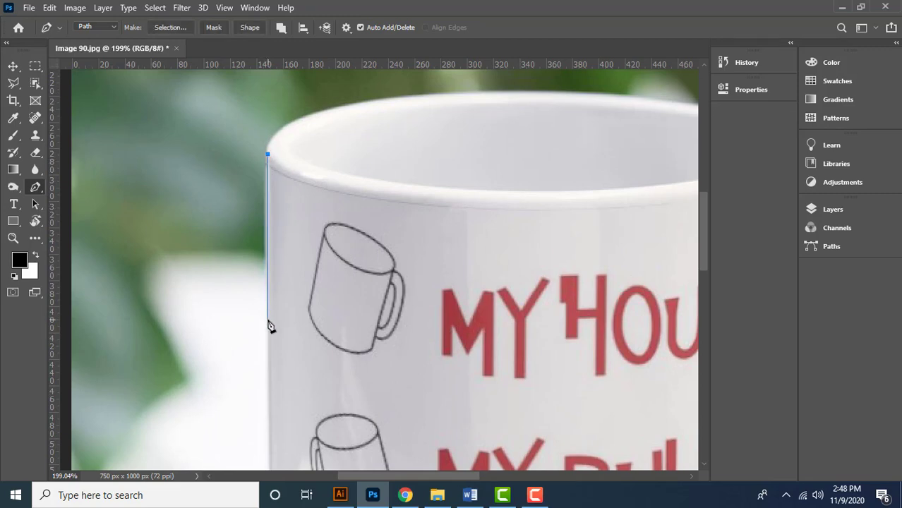
{"action": "left_click_drag", "start_coordinate": [271, 327], "coordinate": [274, 227]}
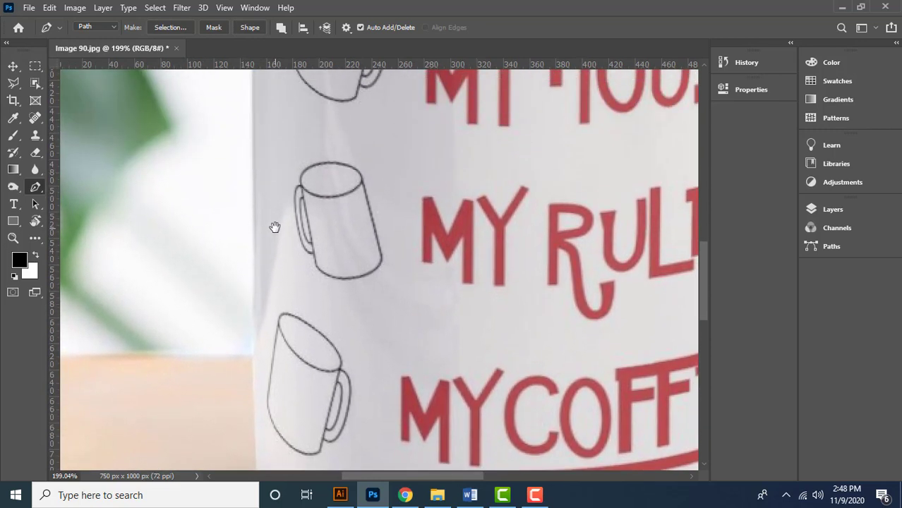
{"action": "left_click", "coordinate": [253, 218]}
{"action": "left_click_drag", "start_coordinate": [261, 262], "coordinate": [258, 178]}
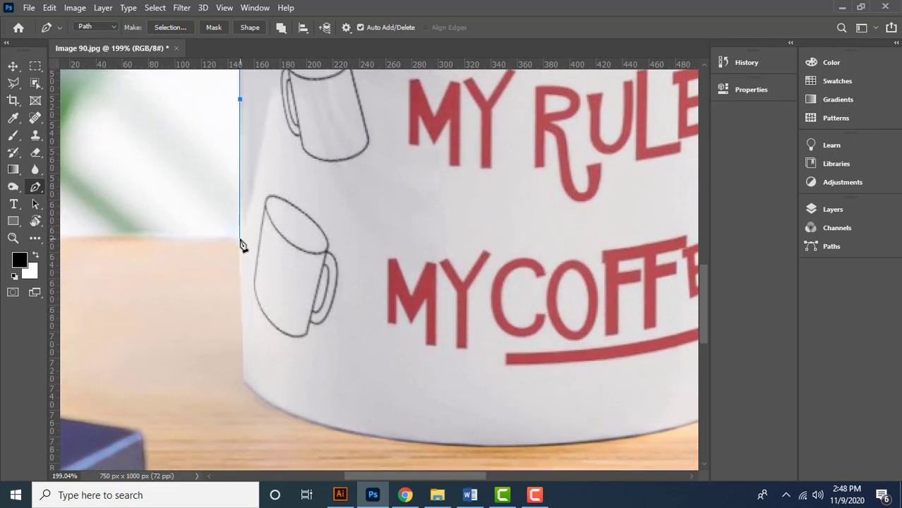
{"action": "left_click", "coordinate": [240, 239]}
{"action": "scroll", "coordinate": [247, 382], "scroll_direction": "up", "scroll_amount": 3}
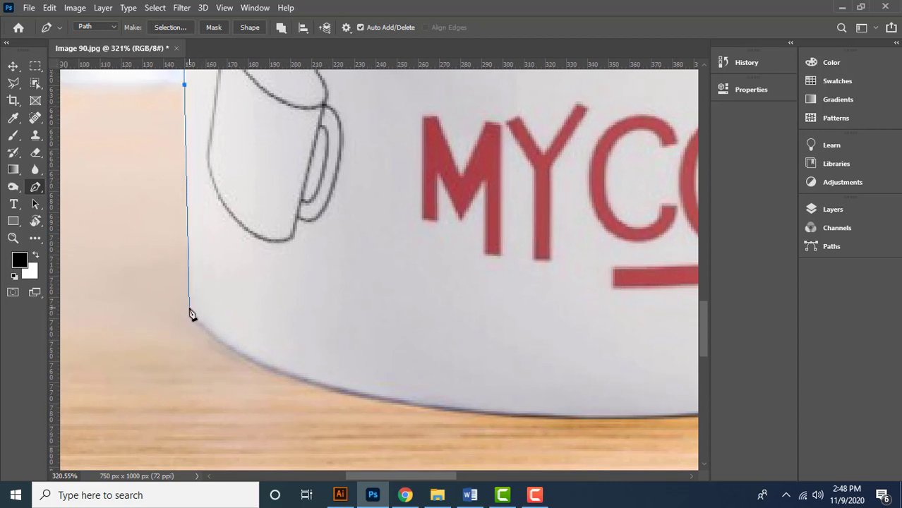
{"action": "left_click", "coordinate": [188, 311]}
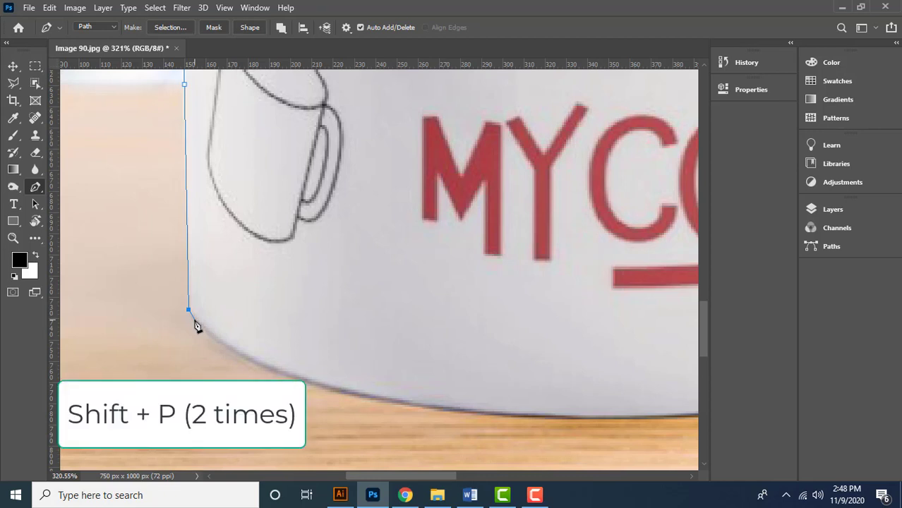
- Switch to the Curvature Pen Tool and continue the path along the left half of the mug's curved base
{"action": "left_click", "coordinate": [35, 187]}
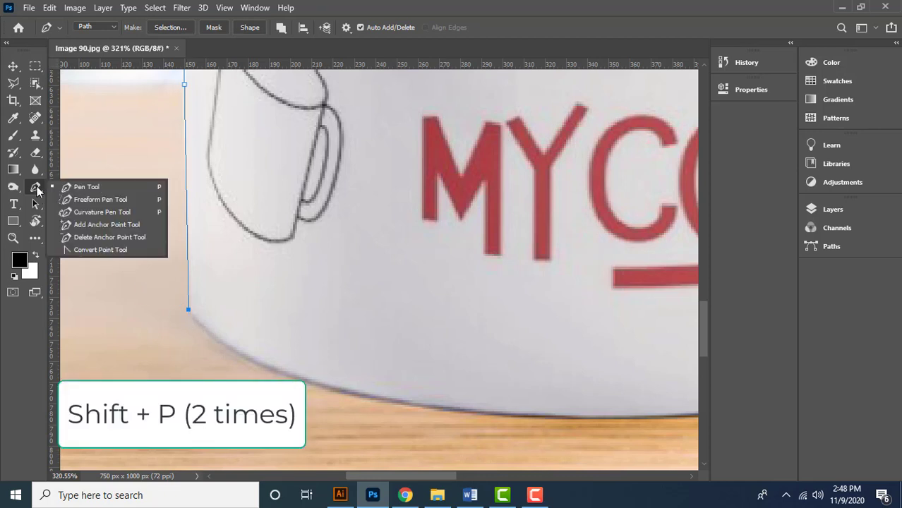
{"action": "left_click", "coordinate": [103, 212]}
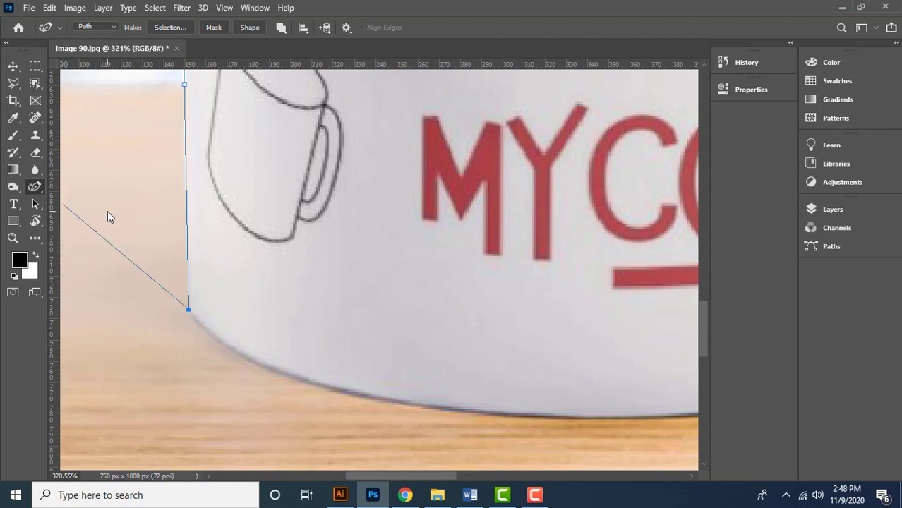
{"action": "left_click", "coordinate": [203, 328]}
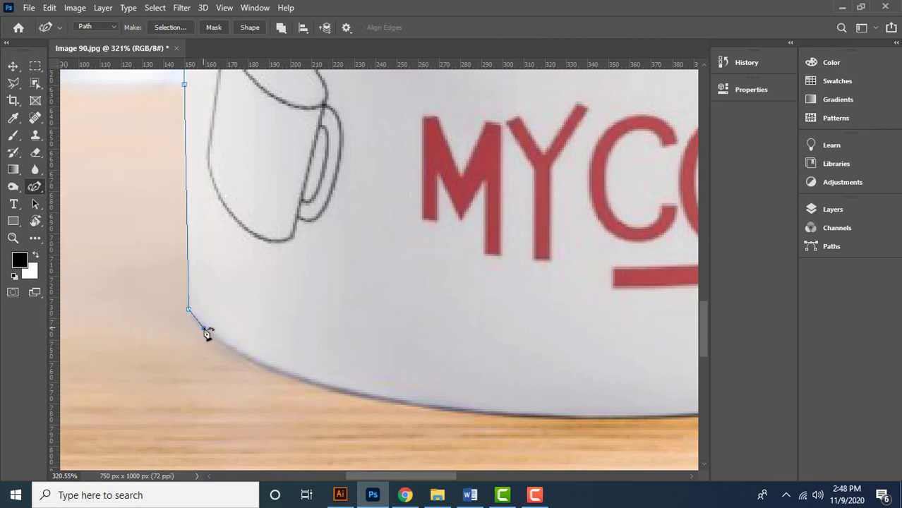
{"action": "left_click", "coordinate": [260, 367]}
{"action": "left_click", "coordinate": [390, 399]}
{"action": "left_click_drag", "start_coordinate": [490, 410], "coordinate": [297, 380]}
{"action": "key", "text": "ctrl+z"}
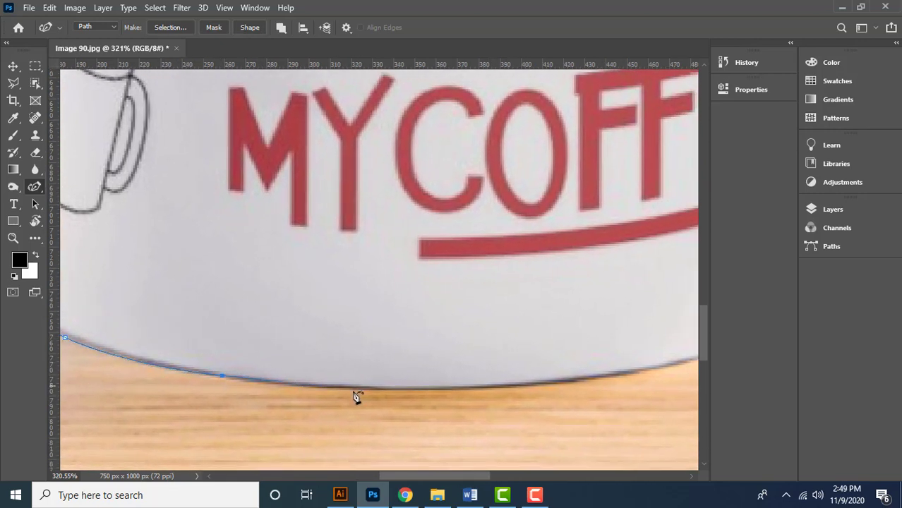
{"action": "left_click", "coordinate": [345, 387]}
{"action": "left_click_drag", "start_coordinate": [391, 390], "coordinate": [242, 384]}
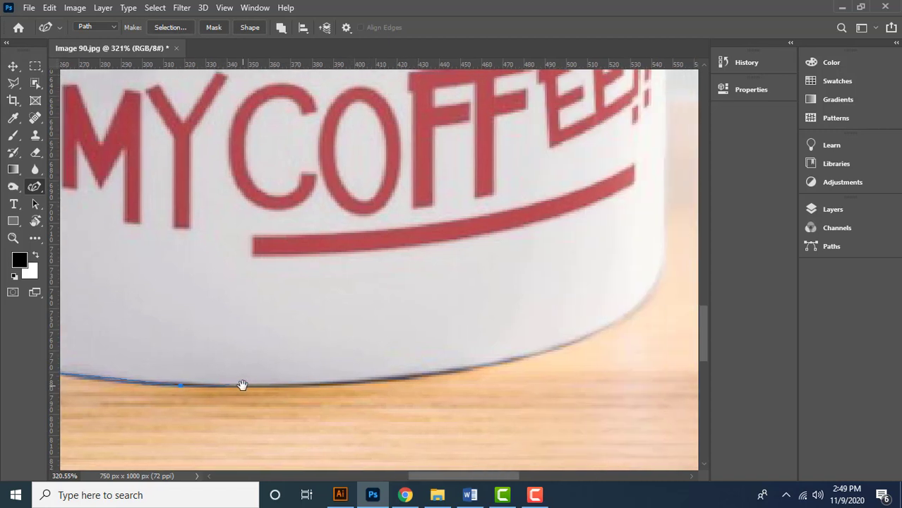
- Trace the right half of the mug's base with curved anchor points and undo the last point placed at the corner
{"action": "left_click", "coordinate": [295, 386]}
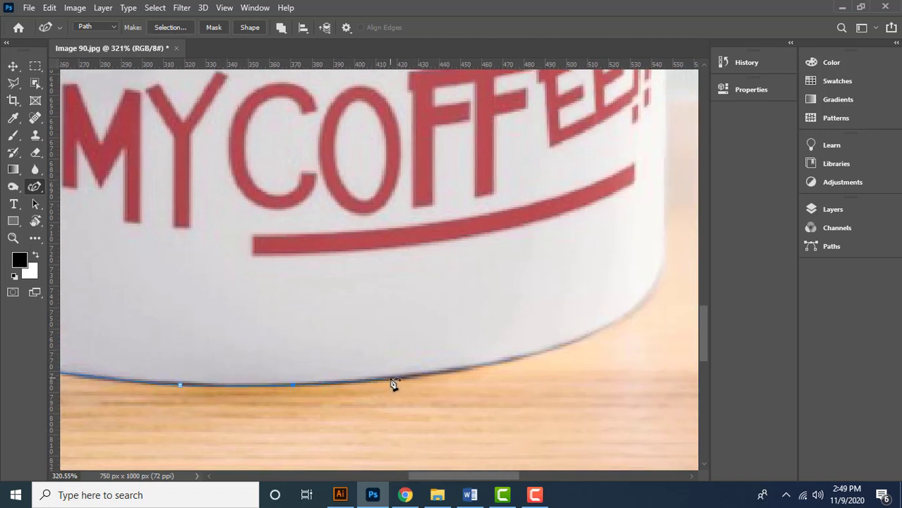
{"action": "left_click", "coordinate": [394, 378]}
{"action": "left_click_drag", "start_coordinate": [463, 371], "coordinate": [385, 381]}
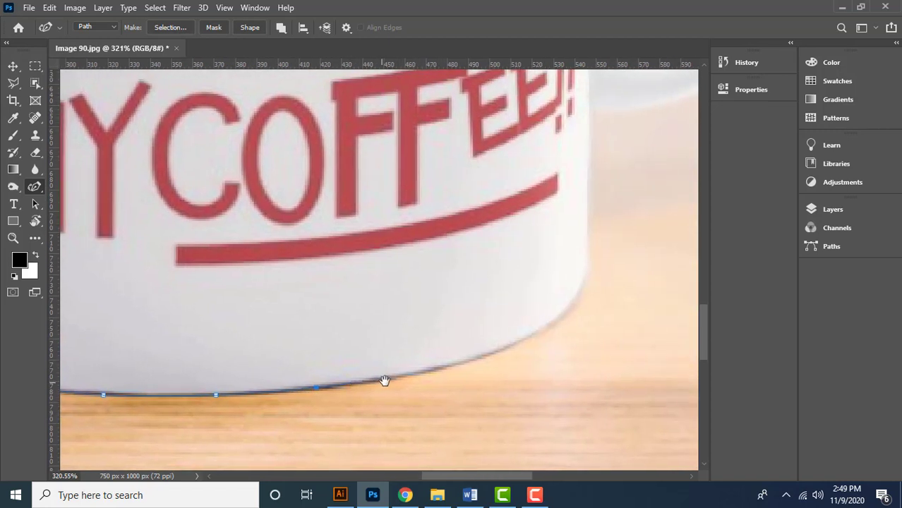
{"action": "left_click", "coordinate": [423, 371]}
{"action": "left_click", "coordinate": [512, 345]}
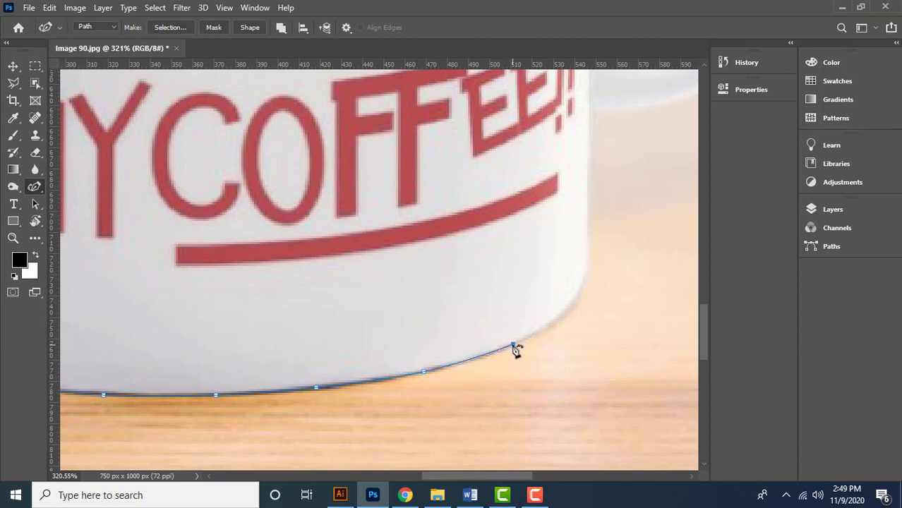
{"action": "left_click", "coordinate": [568, 308]}
{"action": "left_click", "coordinate": [590, 269]}
{"action": "left_click_drag", "start_coordinate": [580, 267], "coordinate": [512, 363]}
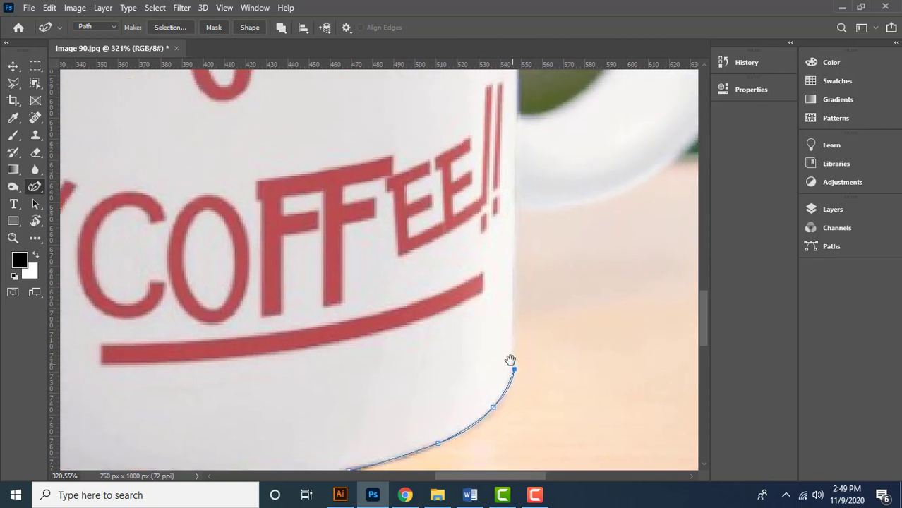
{"action": "key", "text": "ctrl+z"}
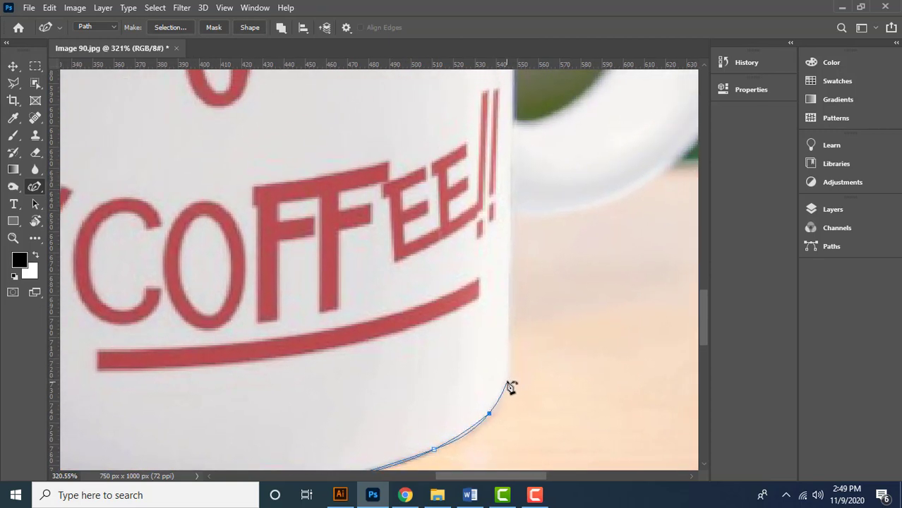
- Place an anchor point where the base meets the mug's right side and extend the path up to the handle's lower joint
{"action": "left_click", "coordinate": [509, 380]}
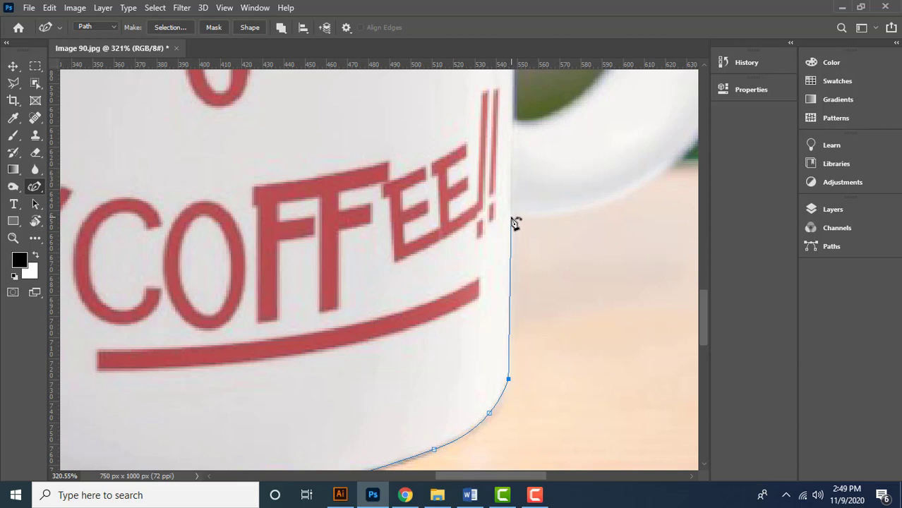
{"action": "left_click", "coordinate": [511, 216]}
{"action": "left_click_drag", "start_coordinate": [520, 212], "coordinate": [411, 262]}
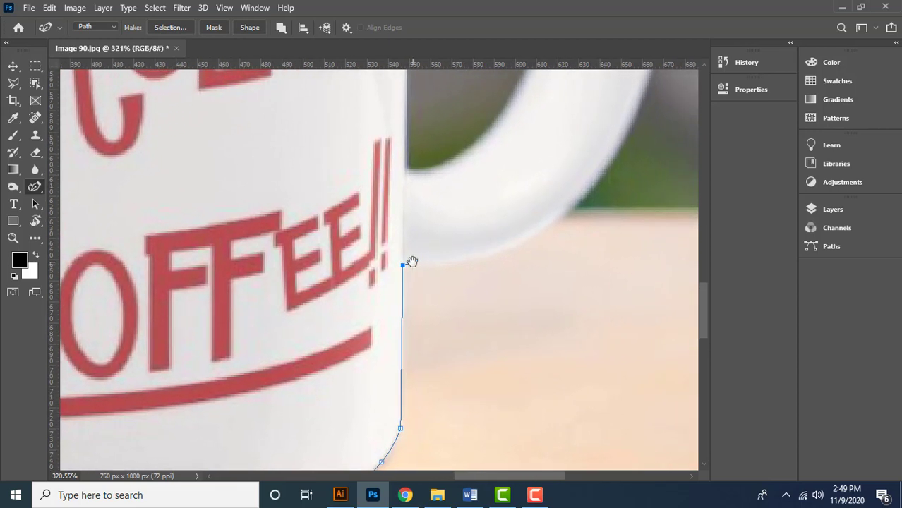
- Trace the lower outer curve of the mug's handle with Curvature Pen anchor points, starting from the lower joint
{"action": "left_click", "coordinate": [443, 263]}
{"action": "left_click", "coordinate": [498, 250]}
{"action": "left_click_drag", "start_coordinate": [531, 232], "coordinate": [487, 307]}
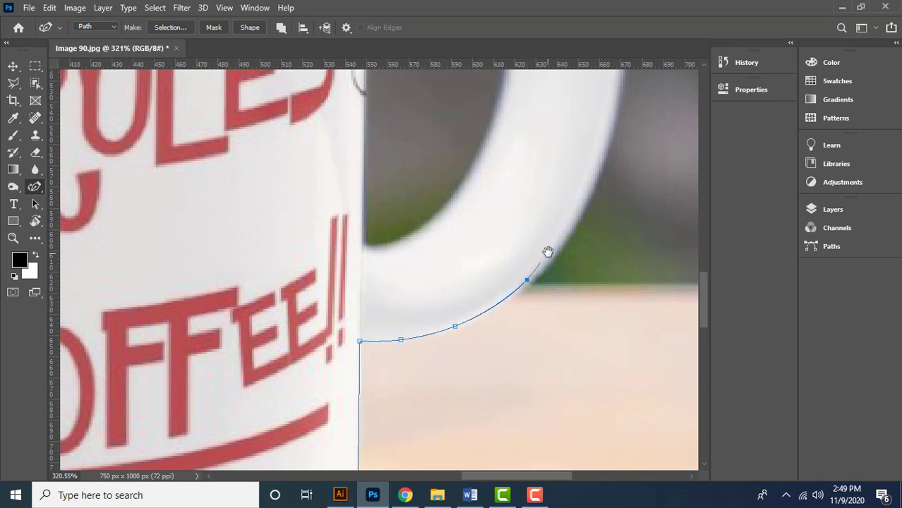
{"action": "left_click_drag", "start_coordinate": [548, 252], "coordinate": [513, 337]}
{"action": "left_click", "coordinate": [545, 287]}
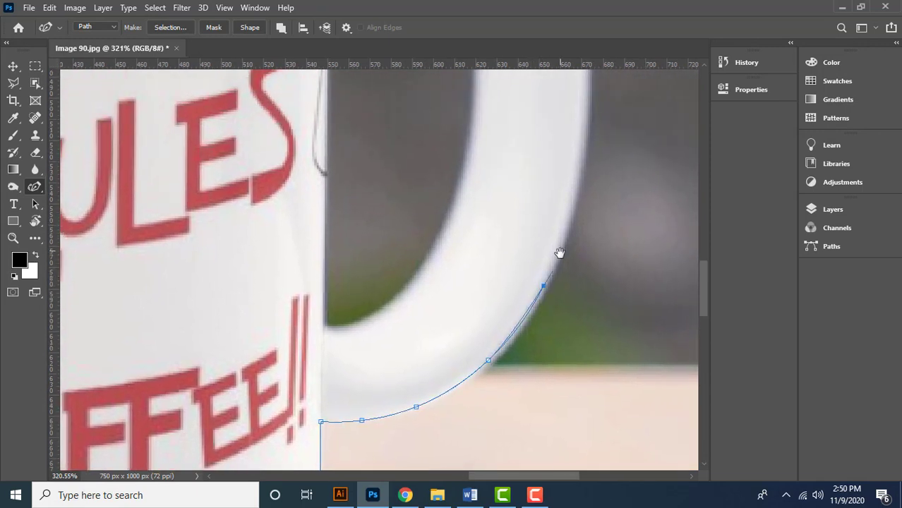
{"action": "left_click_drag", "start_coordinate": [560, 253], "coordinate": [518, 381]}
{"action": "left_click", "coordinate": [533, 325]}
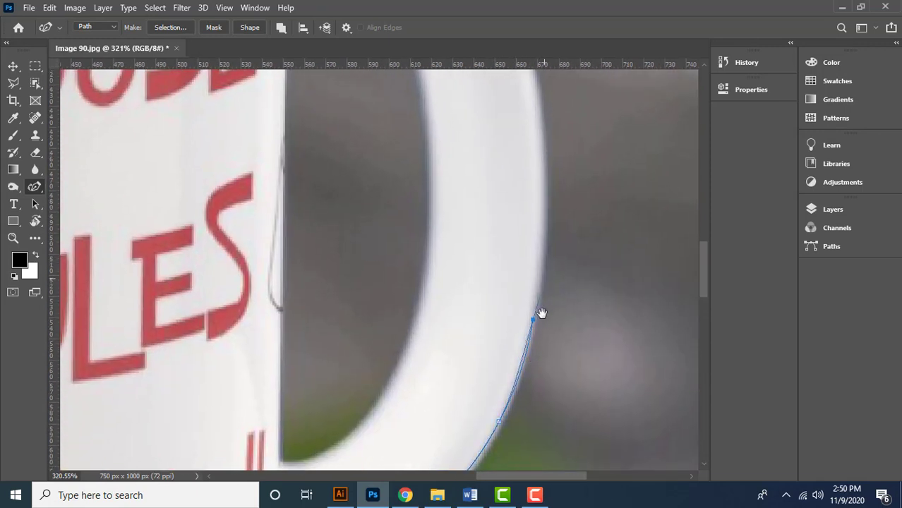
- Continue the path along the upper outer curve of the handle to its upper joint with the mug, keeping the Curvature Pen Tool
{"action": "left_click_drag", "start_coordinate": [551, 191], "coordinate": [528, 364]}
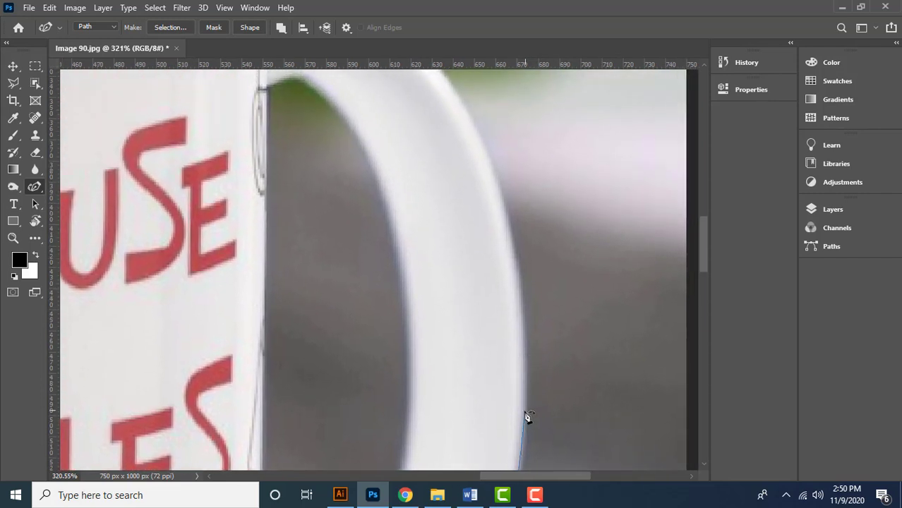
{"action": "left_click", "coordinate": [520, 297]}
{"action": "left_click_drag", "start_coordinate": [516, 271], "coordinate": [540, 349]}
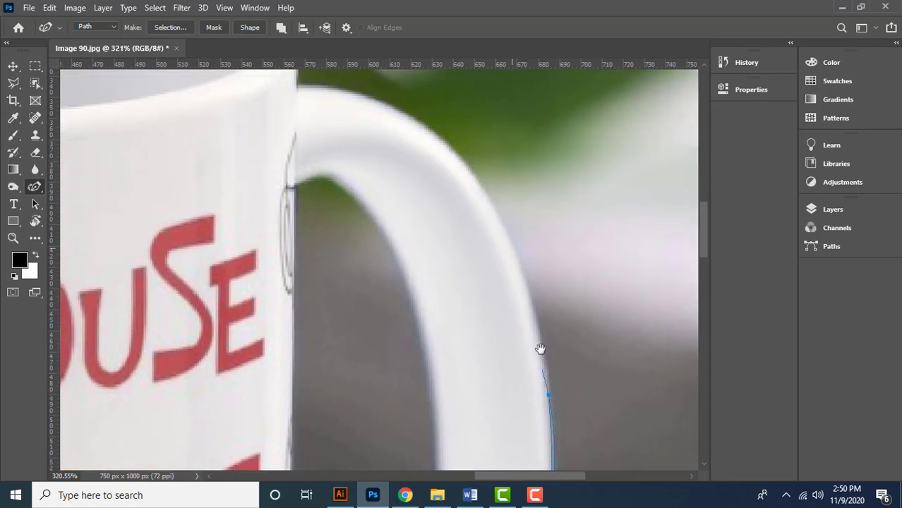
{"action": "left_click", "coordinate": [531, 285]}
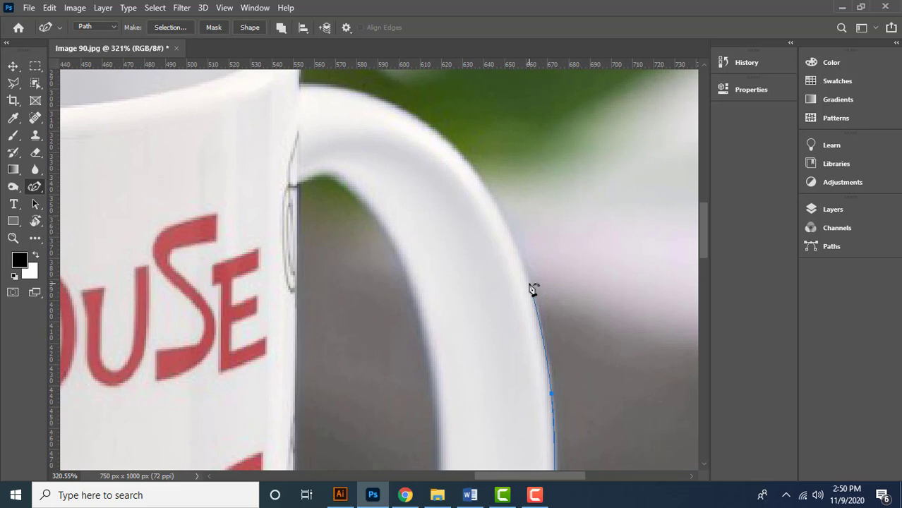
{"action": "left_click", "coordinate": [502, 212]}
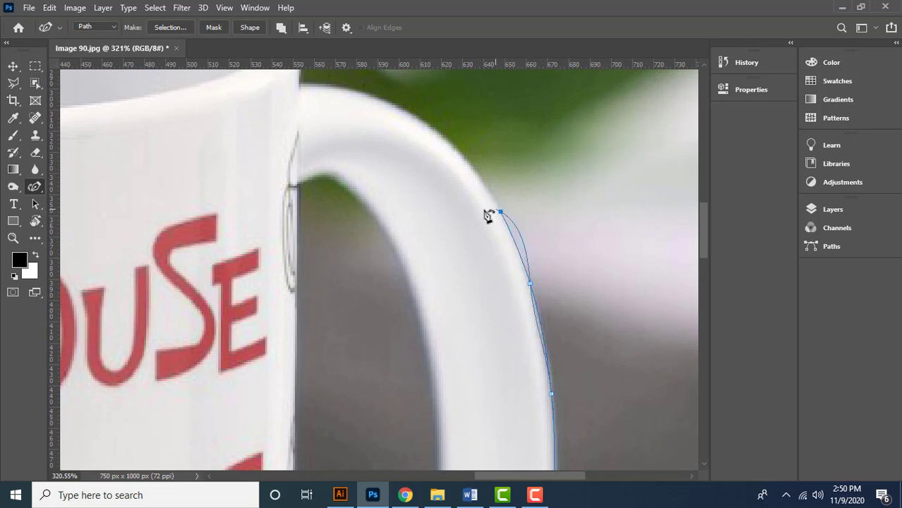
{"action": "right_click", "coordinate": [34, 188]}
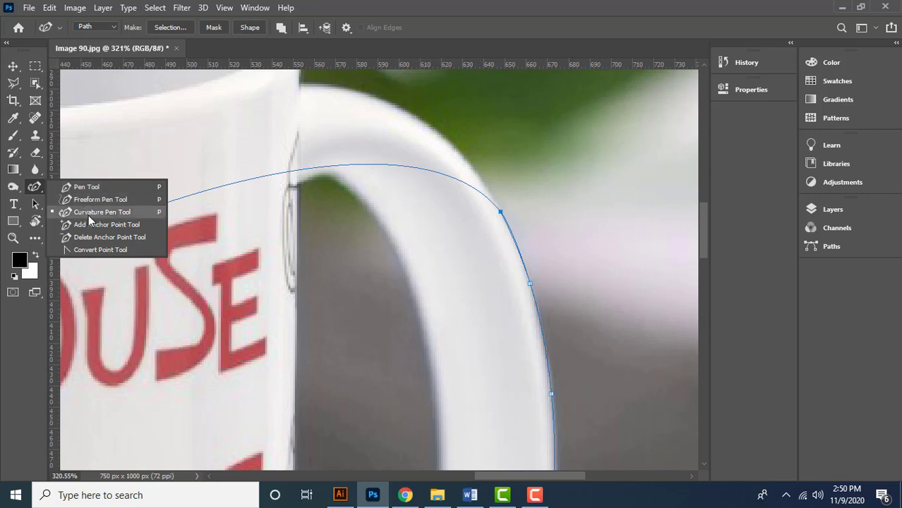
{"action": "left_click", "coordinate": [88, 215]}
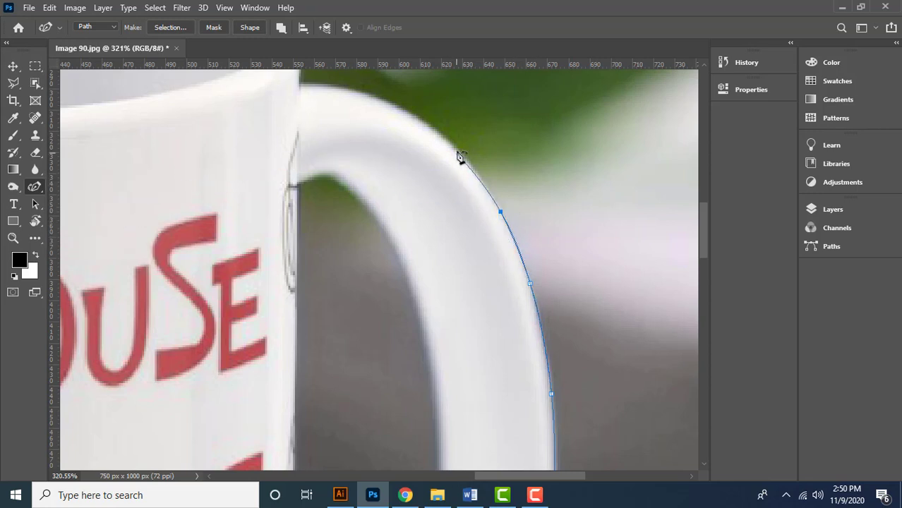
{"action": "left_click", "coordinate": [459, 150]}
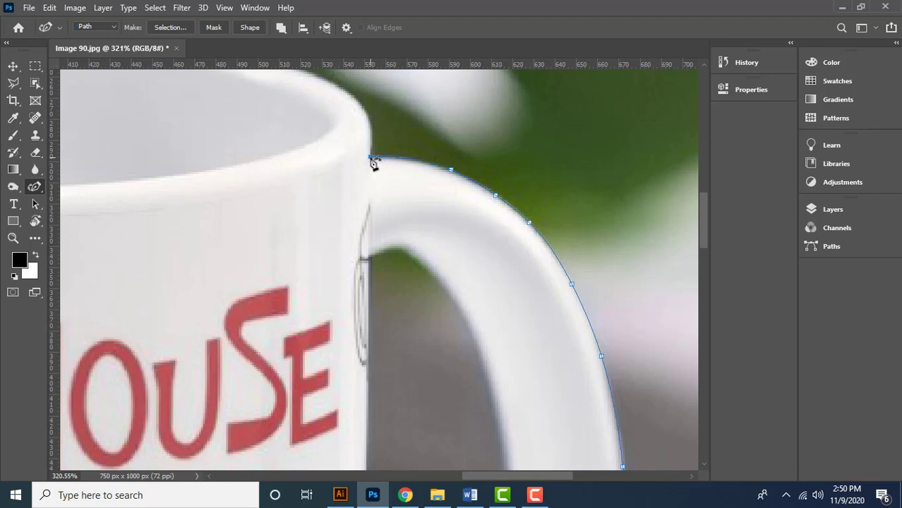
- Extend the path from the handle's upper joint up the mug's side and around the right end of the rim
{"action": "scroll", "coordinate": [373, 152], "scroll_direction": "up", "scroll_amount": 3}
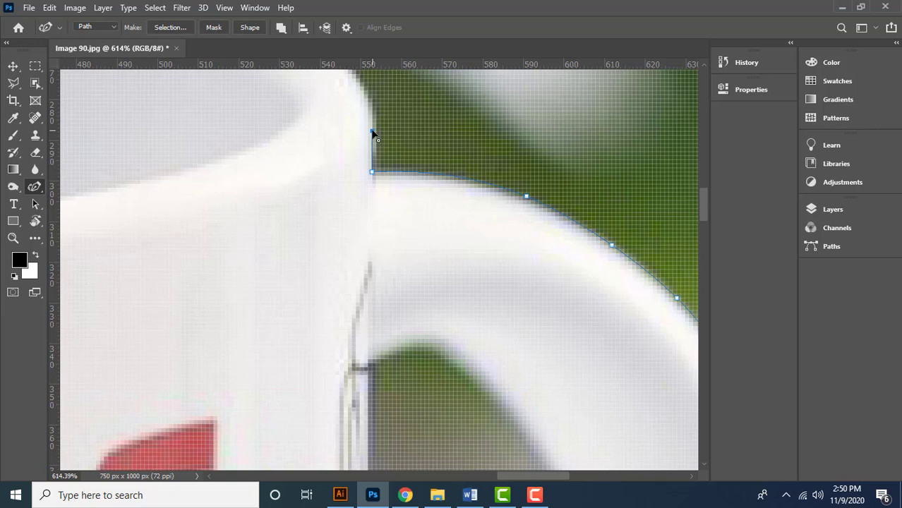
{"action": "left_click_drag", "start_coordinate": [385, 150], "coordinate": [442, 250]}
{"action": "left_click", "coordinate": [420, 194]}
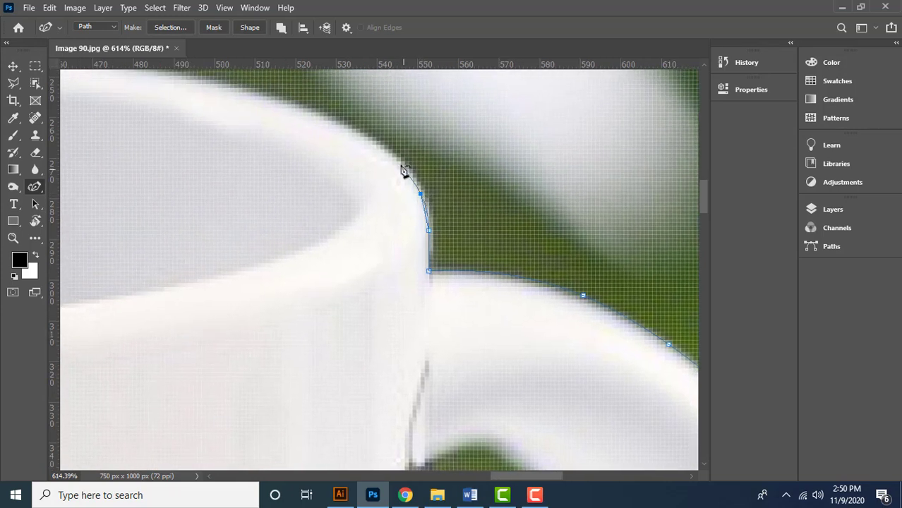
{"action": "left_click", "coordinate": [392, 157]}
{"action": "left_click", "coordinate": [324, 119]}
- Continue the Curvature Pen path from the rim's right end along its back edge to the top middle of the rim
{"action": "left_click_drag", "start_coordinate": [324, 118], "coordinate": [544, 206]}
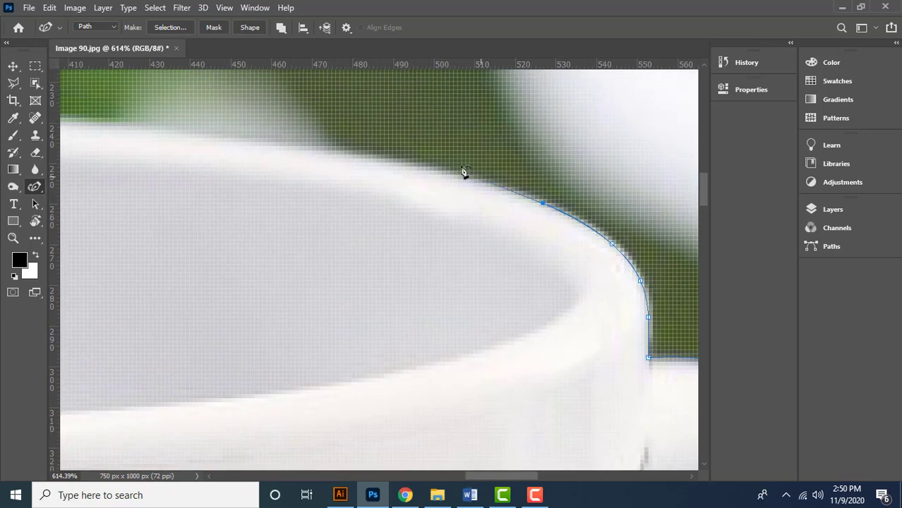
{"action": "left_click", "coordinate": [387, 161]}
{"action": "scroll", "coordinate": [382, 141], "scroll_direction": "left", "scroll_amount": 4}
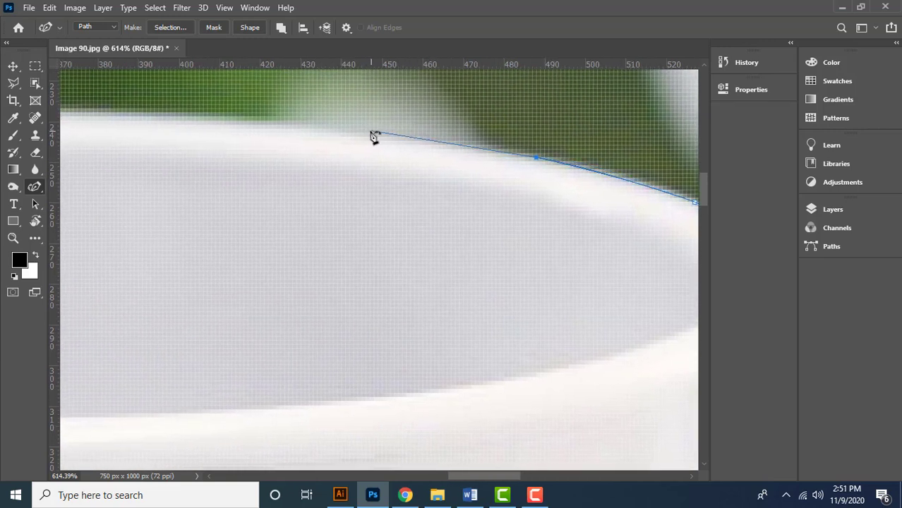
{"action": "left_click", "coordinate": [371, 132]}
{"action": "left_click_drag", "start_coordinate": [339, 132], "coordinate": [450, 132]}
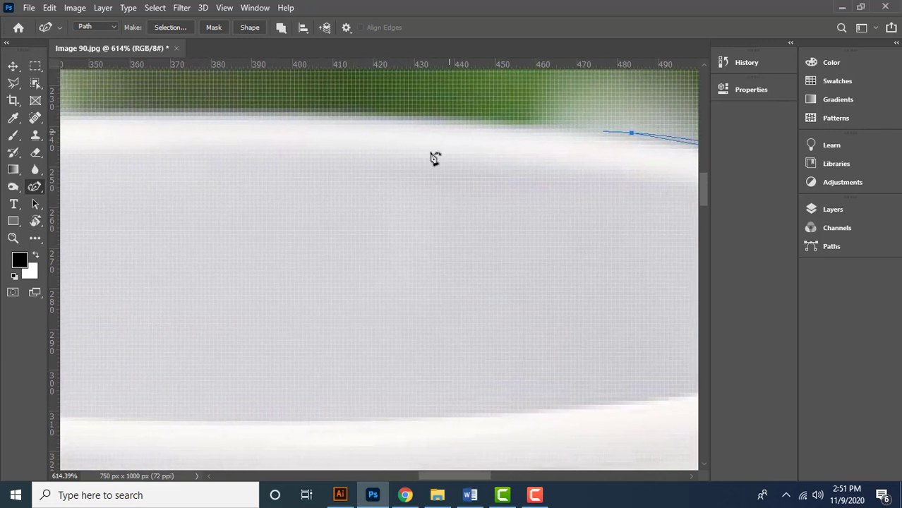
{"action": "scroll", "coordinate": [435, 156], "scroll_direction": "down", "scroll_amount": 5}
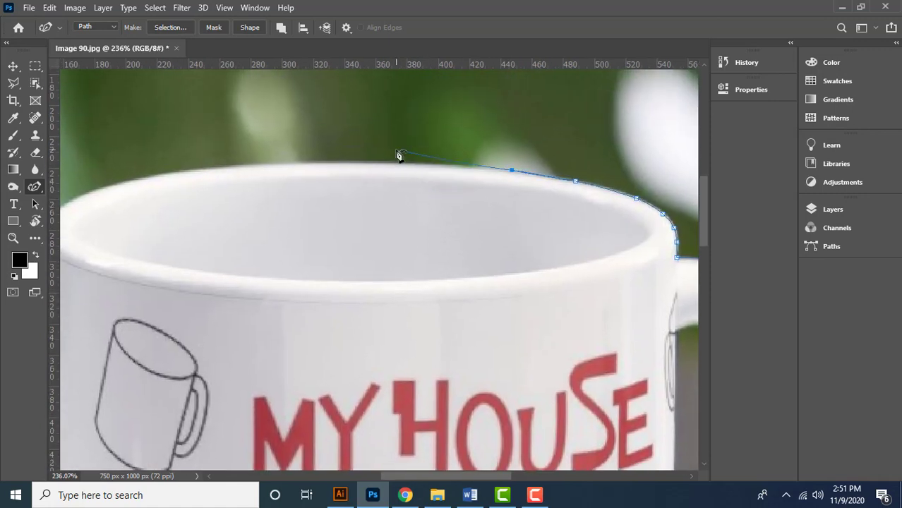
{"action": "left_click", "coordinate": [386, 165]}
- Carry the path around the left end of the rim and close it at the starting anchor point
{"action": "left_click_drag", "start_coordinate": [302, 164], "coordinate": [354, 165]}
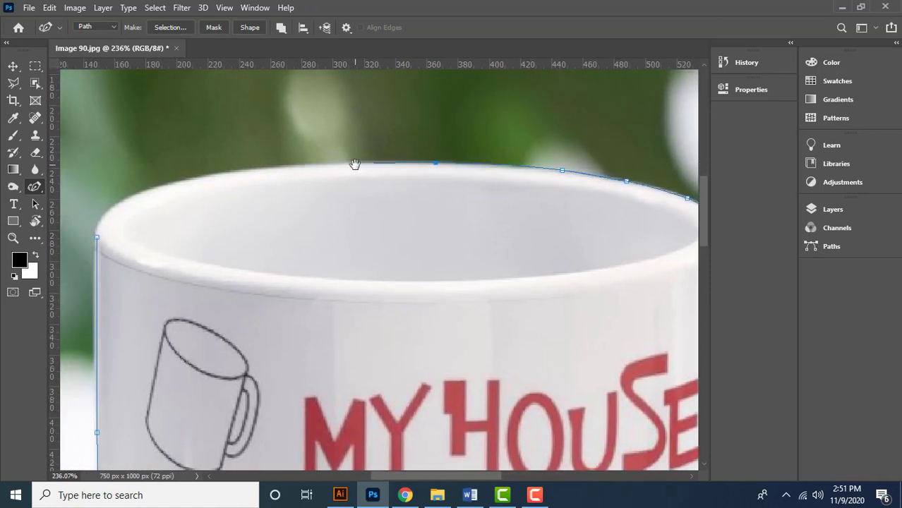
{"action": "left_click", "coordinate": [319, 168]}
{"action": "scroll", "coordinate": [292, 175], "scroll_direction": "left", "scroll_amount": 5}
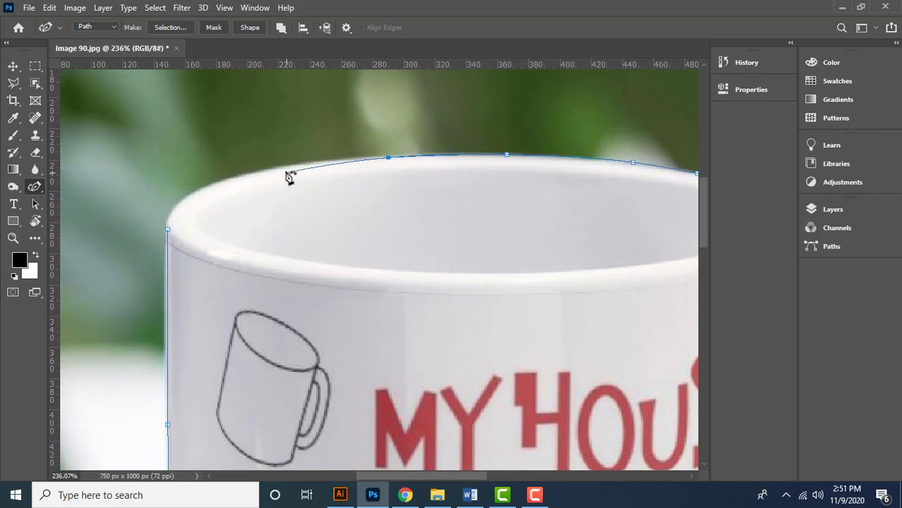
{"action": "left_click", "coordinate": [218, 182]}
{"action": "left_click", "coordinate": [181, 203]}
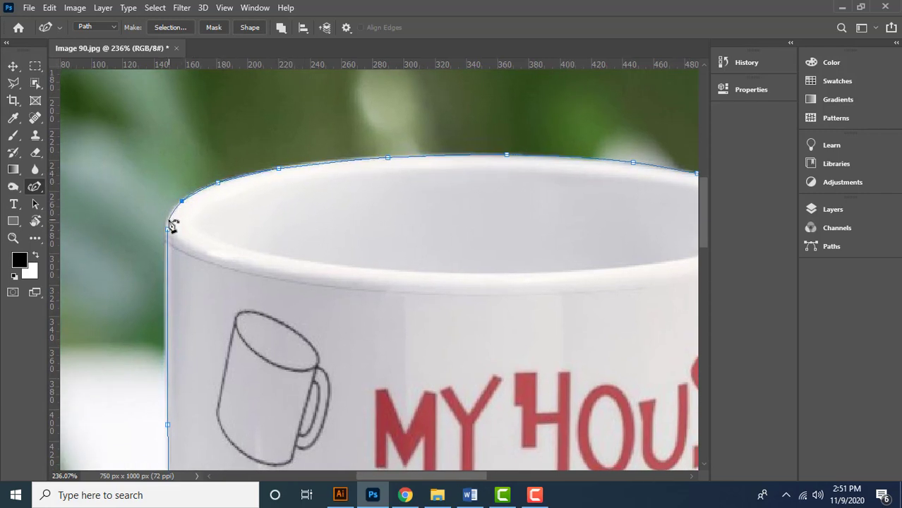
{"action": "left_click", "coordinate": [168, 220]}
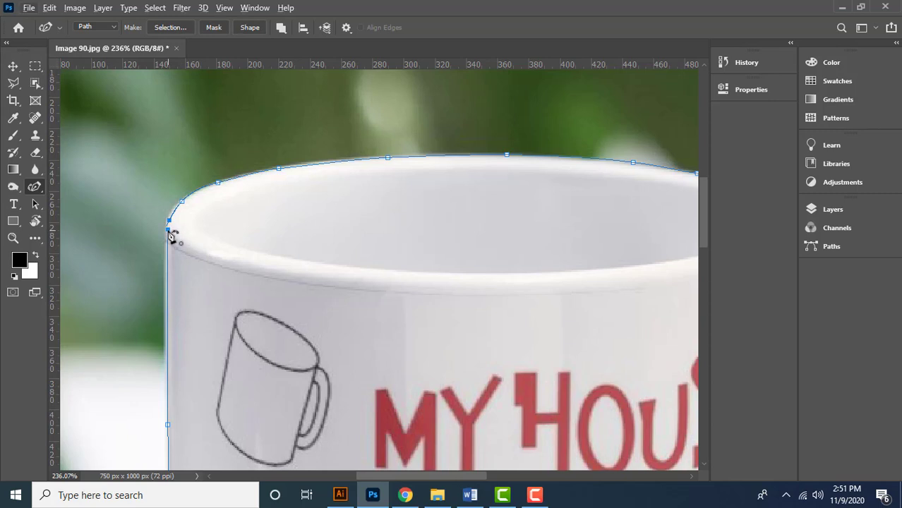
{"action": "left_click", "coordinate": [169, 231]}
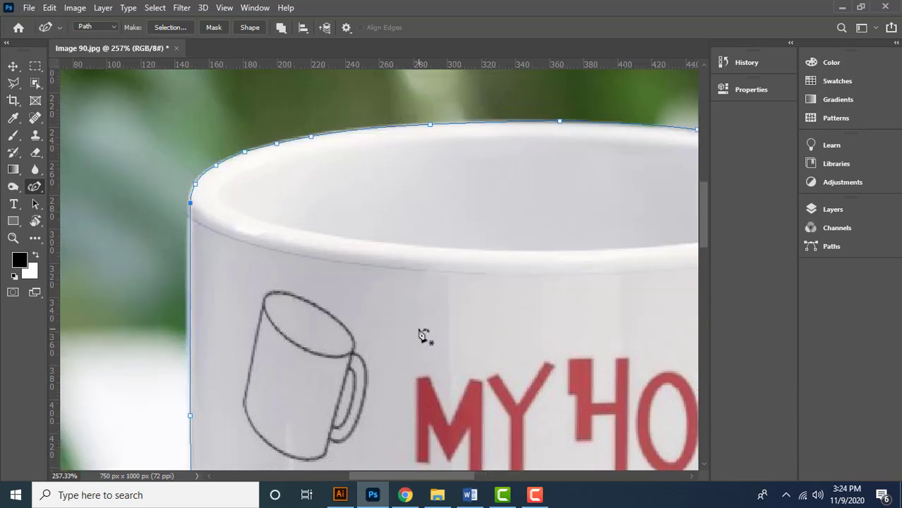
- Convert the closed mug path into a new anti-aliased selection with a feather radius of 0 pixels
{"action": "key", "text": "ctrl+0"}
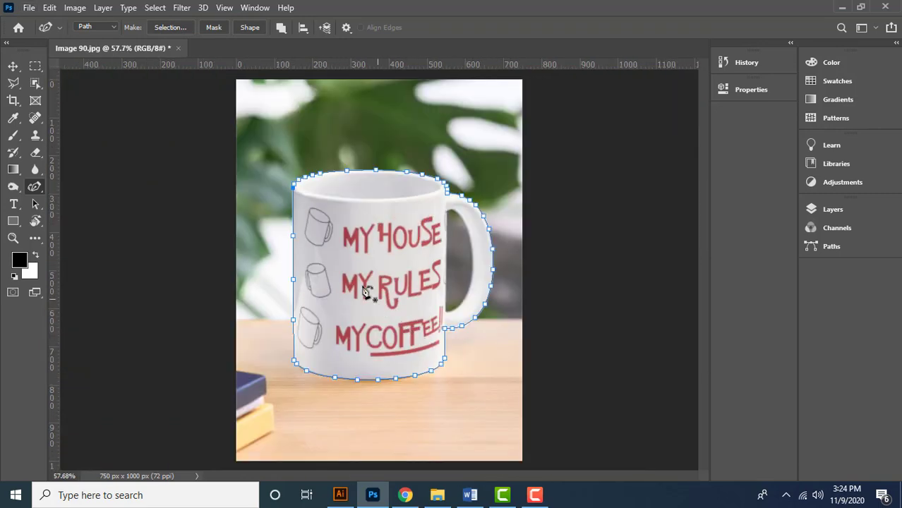
{"action": "right_click", "coordinate": [359, 237]}
{"action": "left_click", "coordinate": [374, 241]}
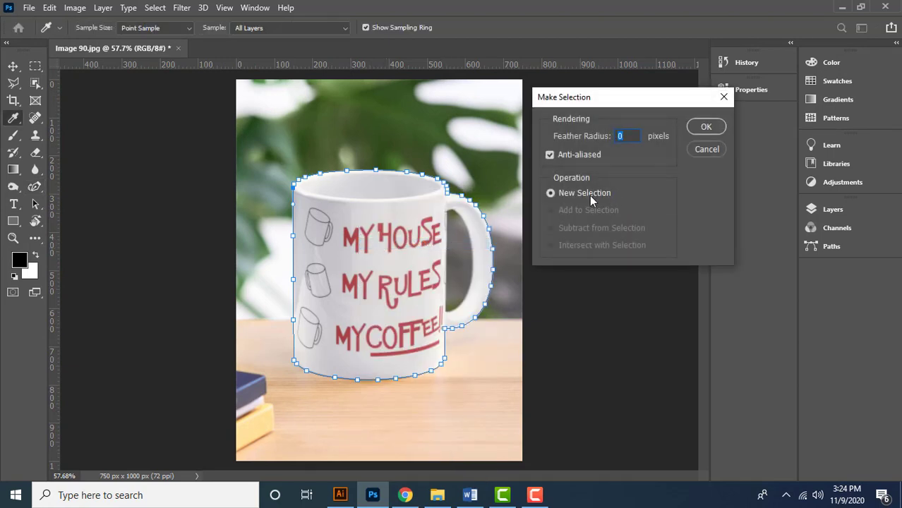
{"action": "left_click", "coordinate": [706, 127]}
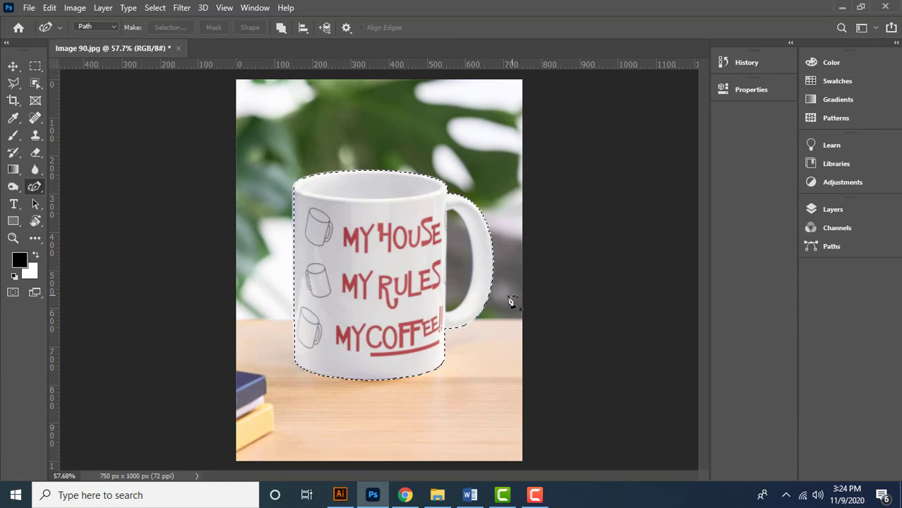
- Switch to the Freeform Pen Tool for the handle opening and show its path options, including the Magnetic settings
{"action": "scroll", "coordinate": [480, 263], "scroll_direction": "up", "scroll_amount": 4}
{"action": "scroll", "coordinate": [481, 263], "scroll_direction": "up", "scroll_amount": 2}
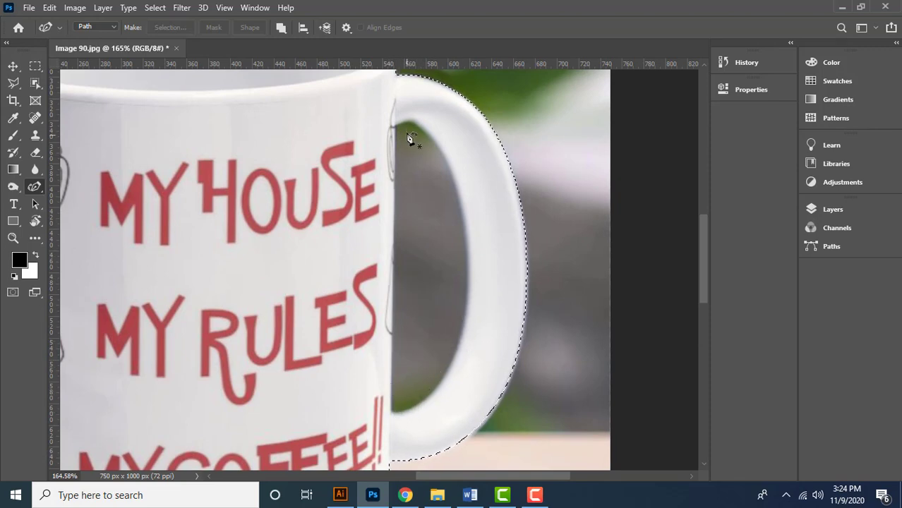
{"action": "scroll", "coordinate": [504, 180], "scroll_direction": "down", "scroll_amount": 2}
{"action": "scroll", "coordinate": [501, 182], "scroll_direction": "up", "scroll_amount": 3}
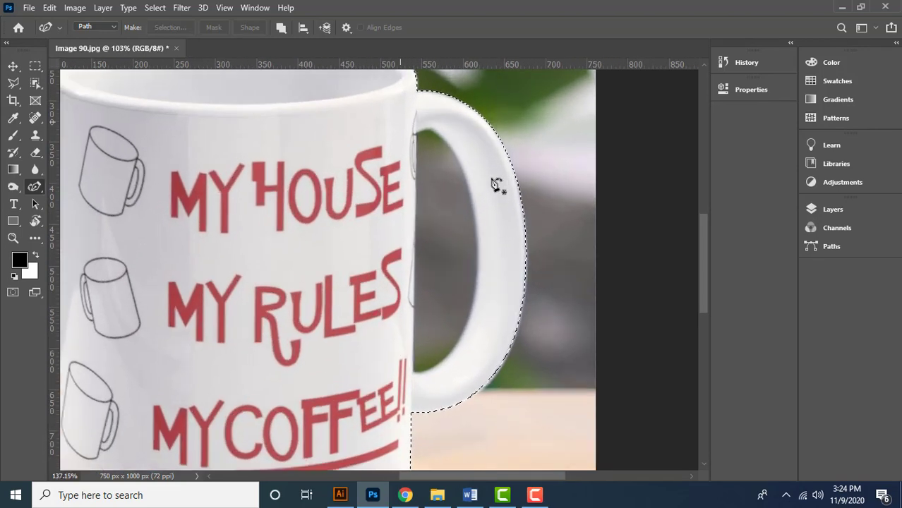
{"action": "right_click", "coordinate": [32, 188]}
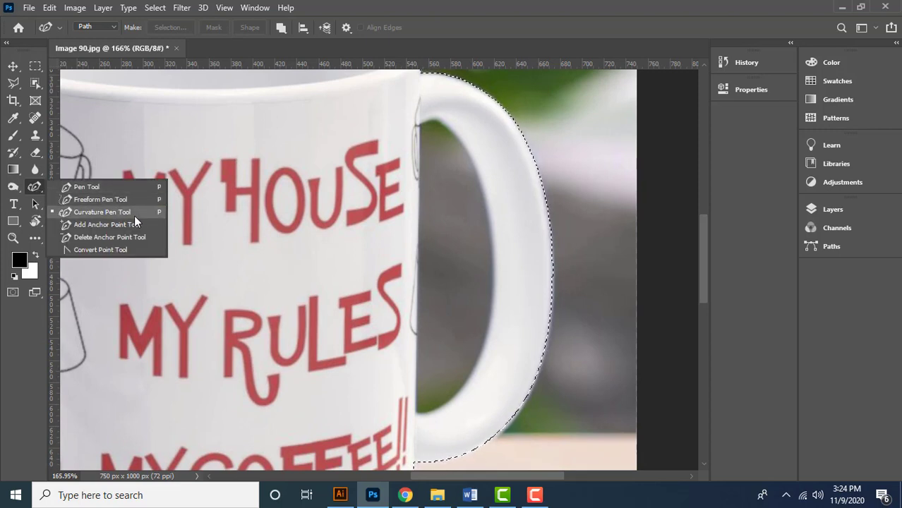
{"action": "left_click", "coordinate": [95, 199]}
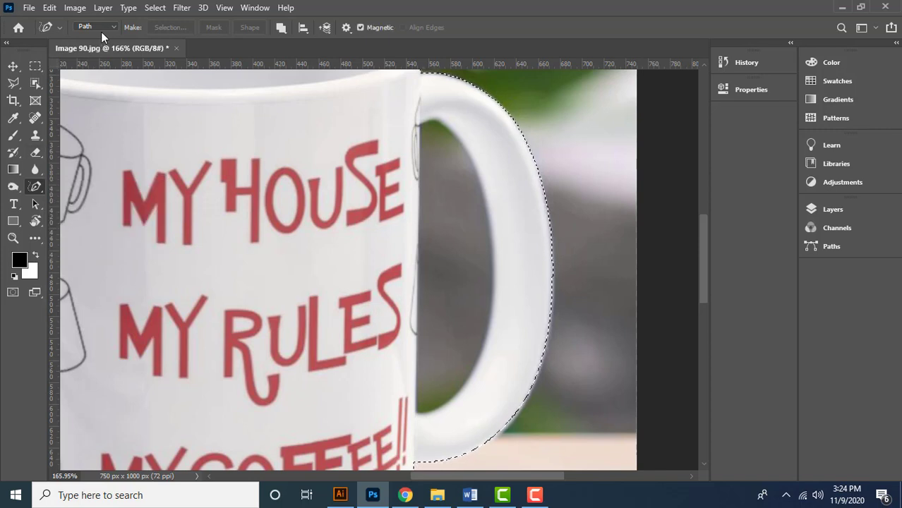
{"action": "left_click", "coordinate": [346, 28]}
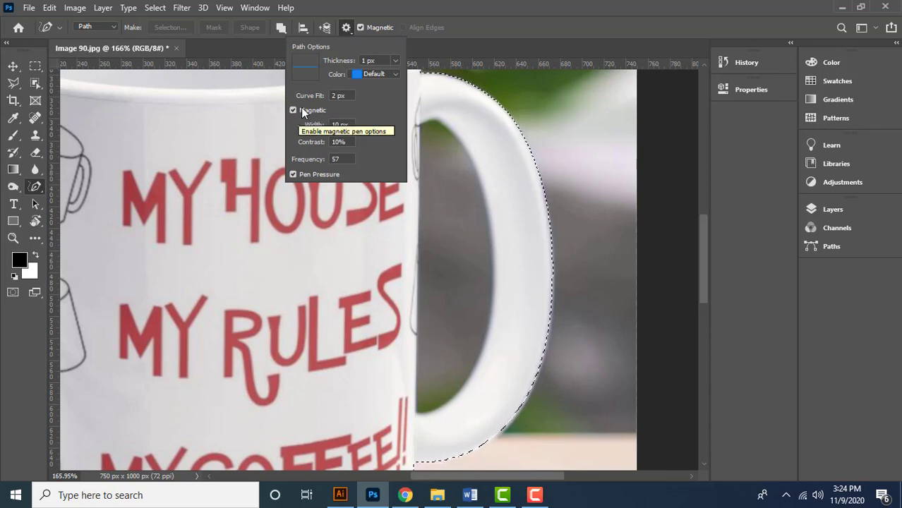
- Trace the handle's inner edge with the magnetic Freeform Pen from the lower joint up to the upper joint
{"action": "scroll", "coordinate": [427, 422], "scroll_direction": "up", "scroll_amount": 2}
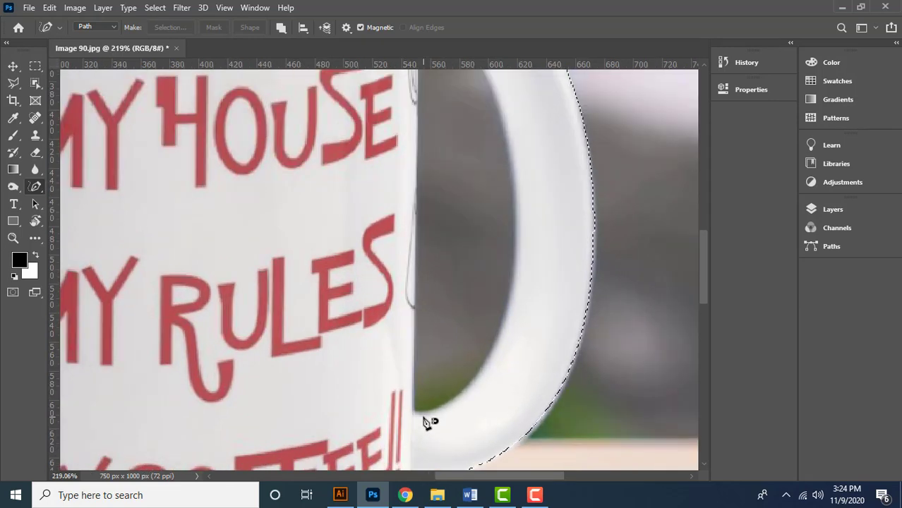
{"action": "scroll", "coordinate": [427, 423], "scroll_direction": "up", "scroll_amount": 1}
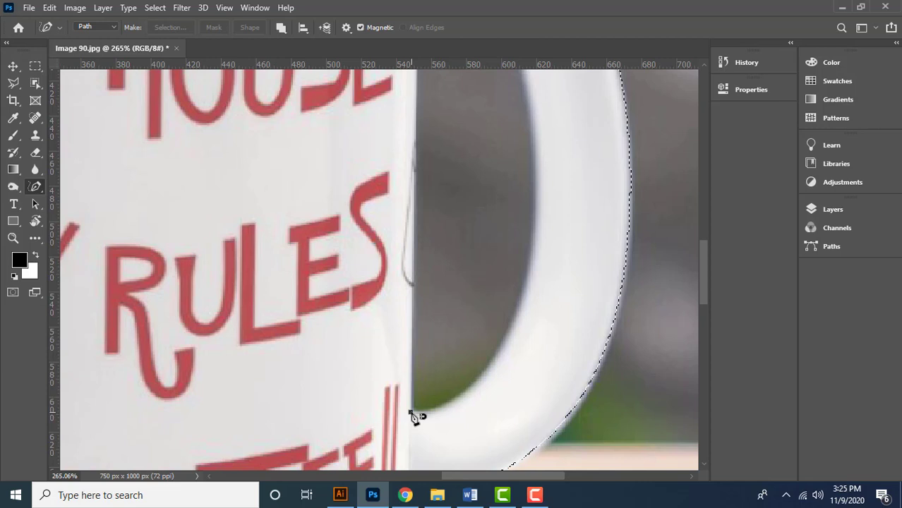
{"action": "left_click", "coordinate": [410, 412]}
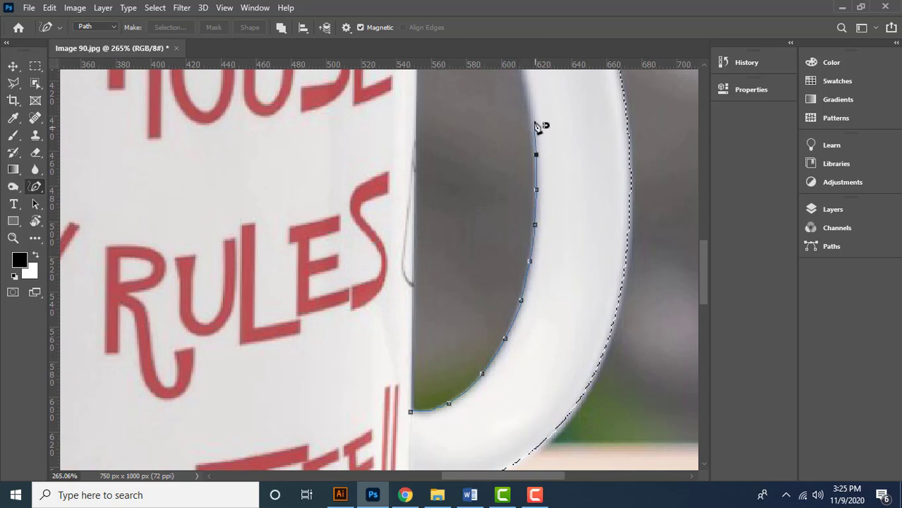
{"action": "left_click_drag", "start_coordinate": [533, 112], "coordinate": [540, 256]}
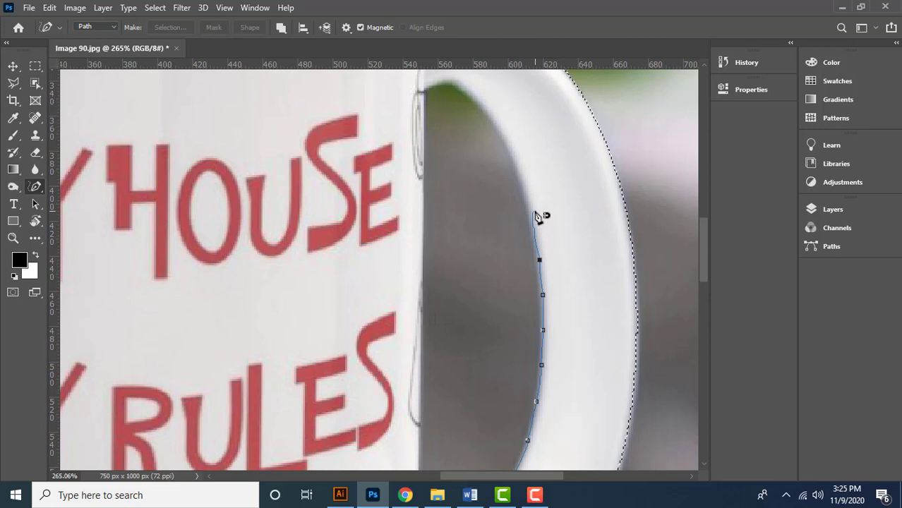
{"action": "key", "text": "Delete"}
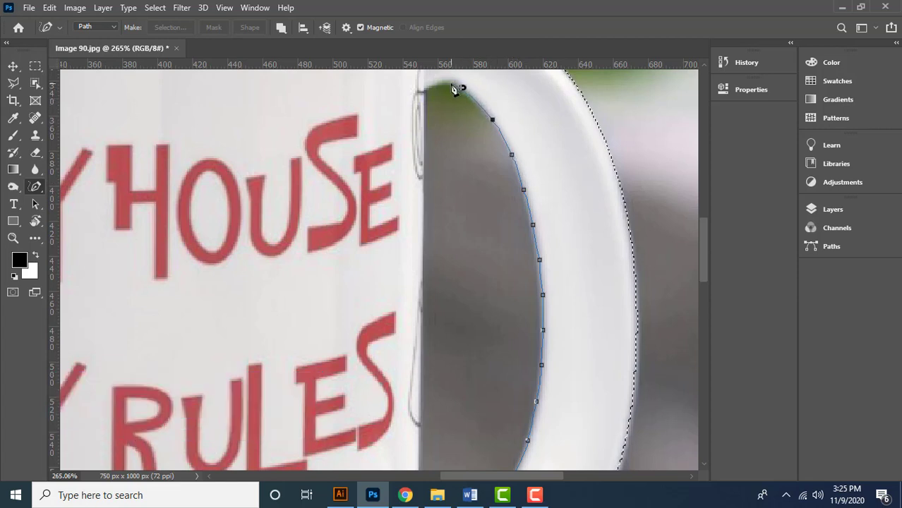
{"action": "left_click_drag", "start_coordinate": [452, 88], "coordinate": [480, 121]}
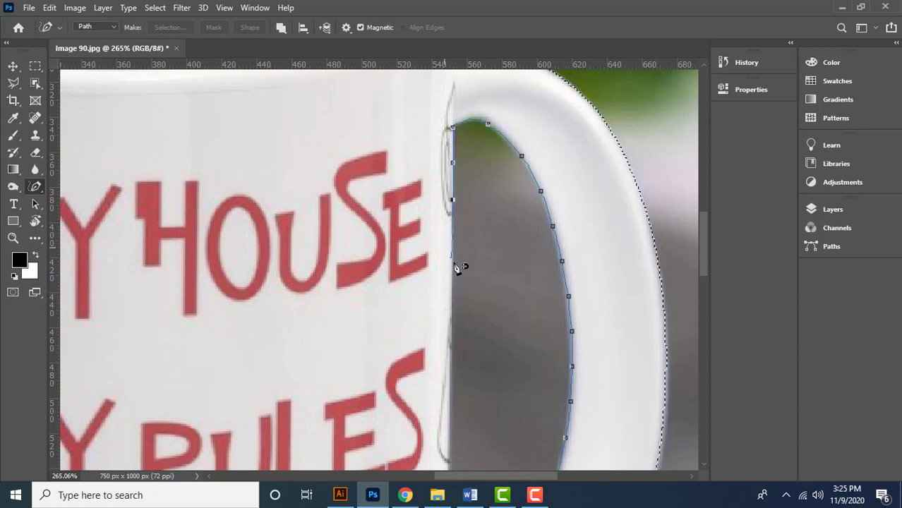
- Trace down the mug's side inside the handle opening and close the path at its starting point
{"action": "left_click_drag", "start_coordinate": [452, 293], "coordinate": [453, 144]}
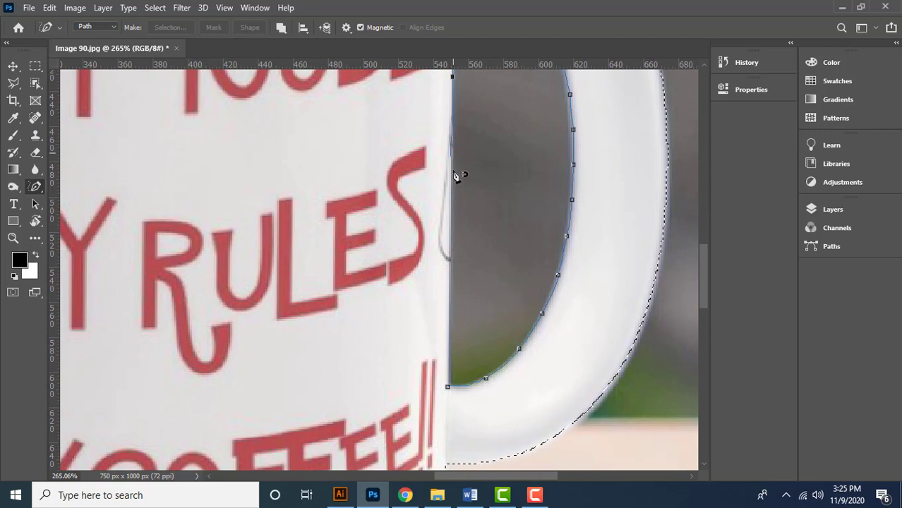
{"action": "left_click_drag", "start_coordinate": [459, 287], "coordinate": [453, 380]}
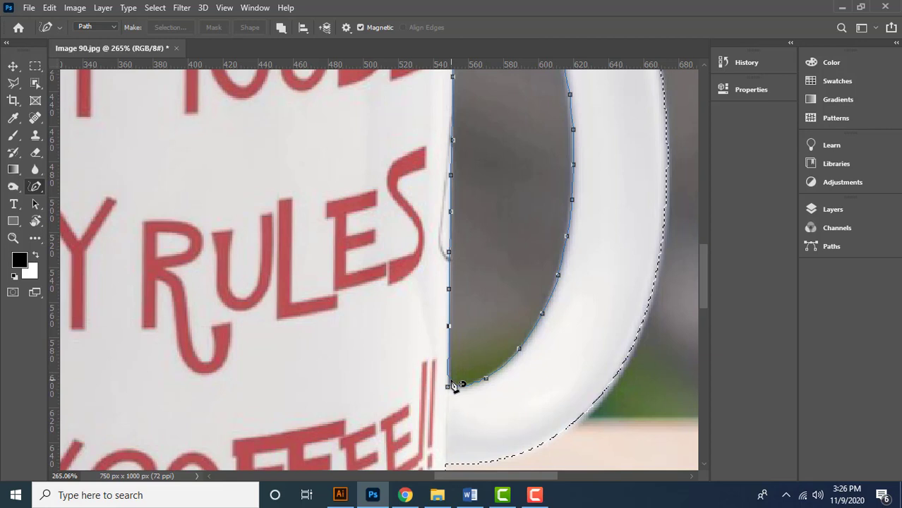
{"action": "left_click_drag", "start_coordinate": [454, 386], "coordinate": [452, 394]}
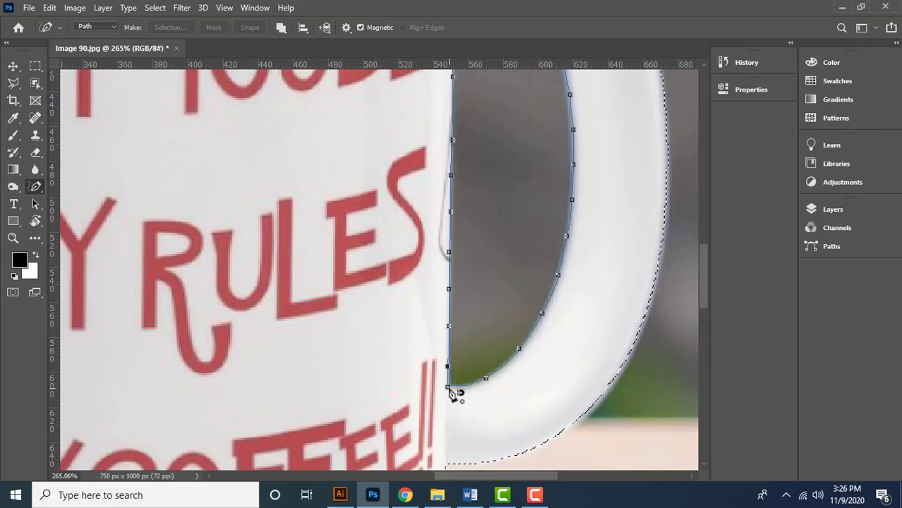
{"action": "left_click", "coordinate": [452, 393]}
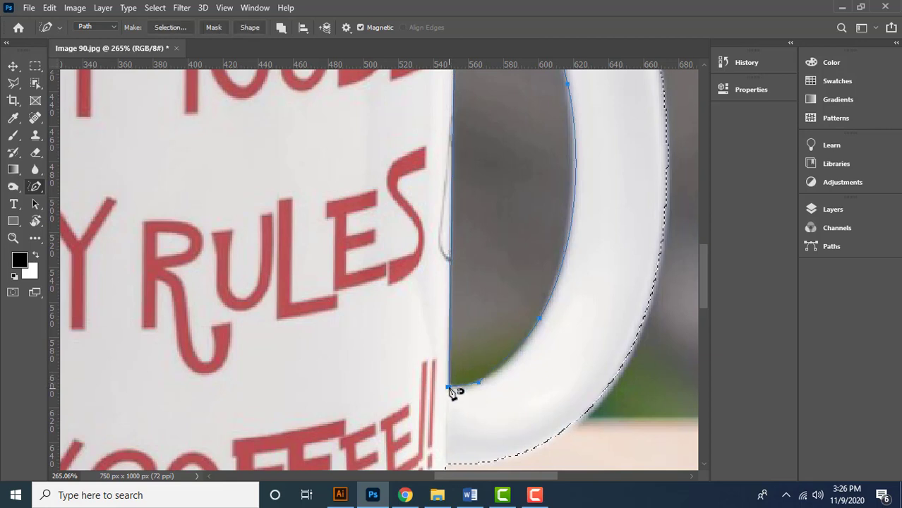
- Subtract the handle opening's path from the mug selection, with anti-aliasing and a feather radius of 0 pixels
{"action": "scroll", "coordinate": [498, 275], "scroll_direction": "down", "scroll_amount": 3}
{"action": "scroll", "coordinate": [560, 151], "scroll_direction": "down", "scroll_amount": 2}
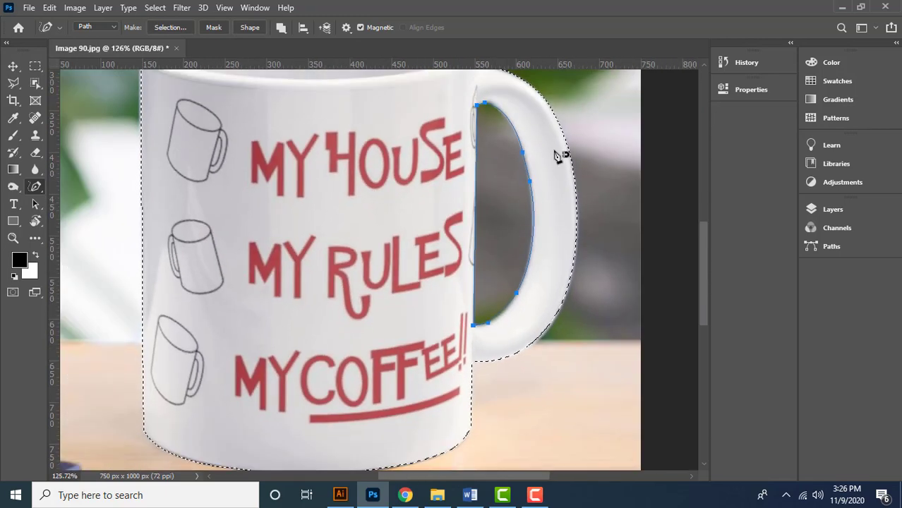
{"action": "scroll", "coordinate": [554, 120], "scroll_direction": "up", "scroll_amount": 2}
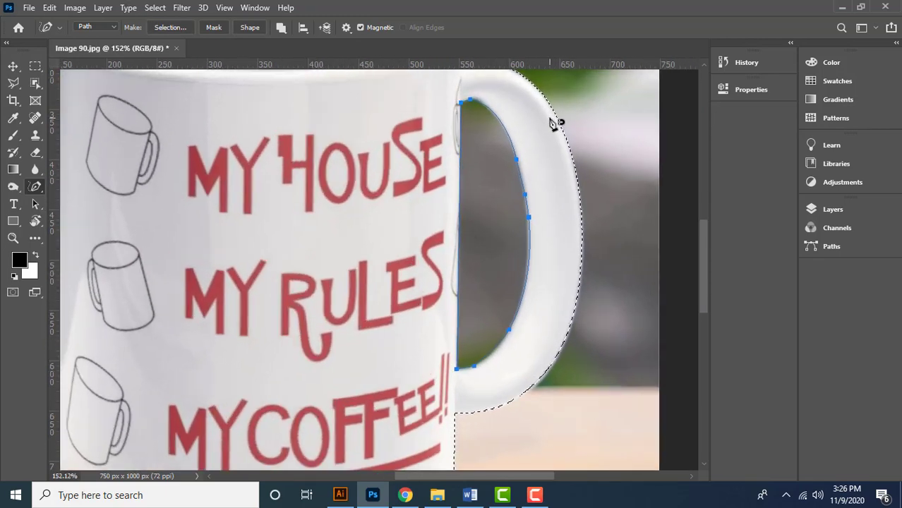
{"action": "right_click", "coordinate": [493, 164]}
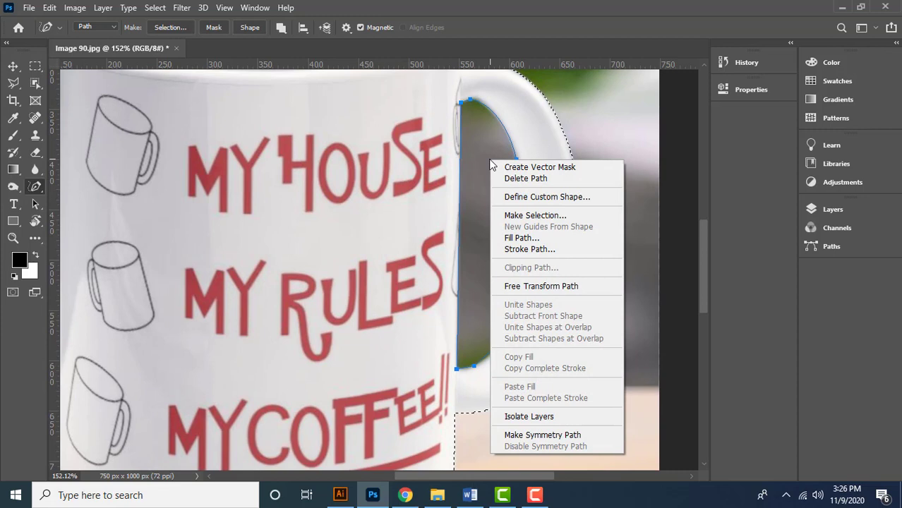
{"action": "left_click", "coordinate": [530, 216]}
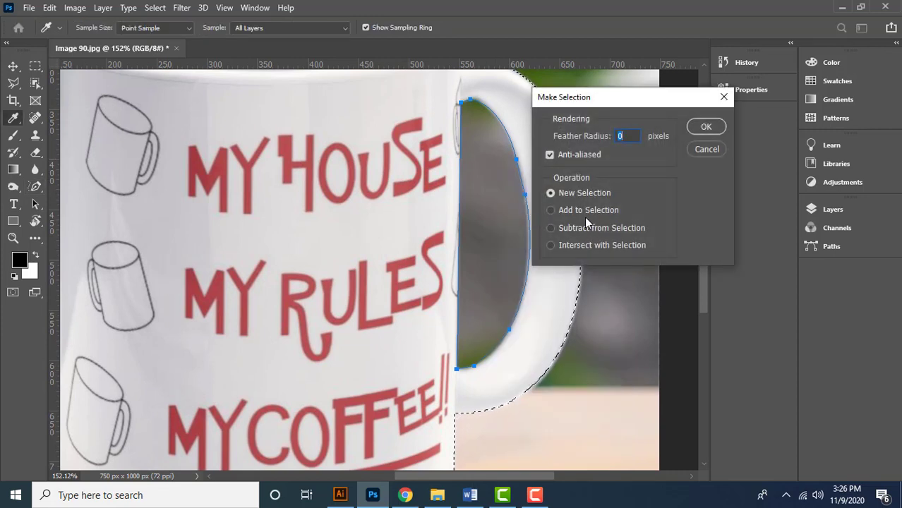
{"action": "left_click", "coordinate": [552, 228]}
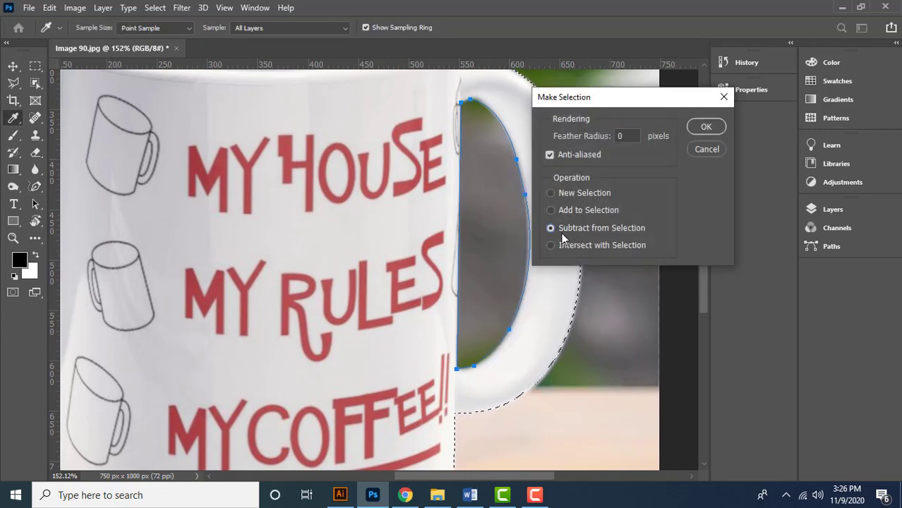
{"action": "left_click", "coordinate": [706, 128]}
{"action": "scroll", "coordinate": [543, 344], "scroll_direction": "down", "scroll_amount": 4}
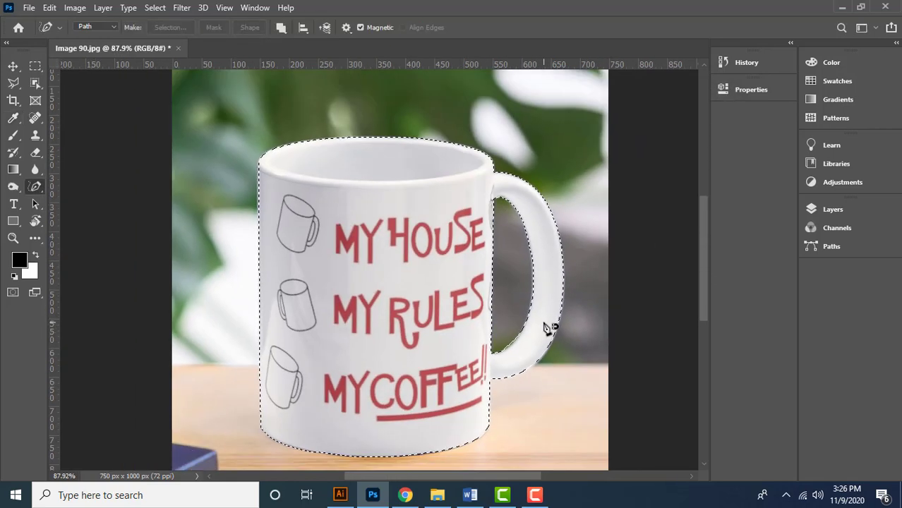
{"action": "scroll", "coordinate": [525, 252], "scroll_direction": "down", "scroll_amount": 2}
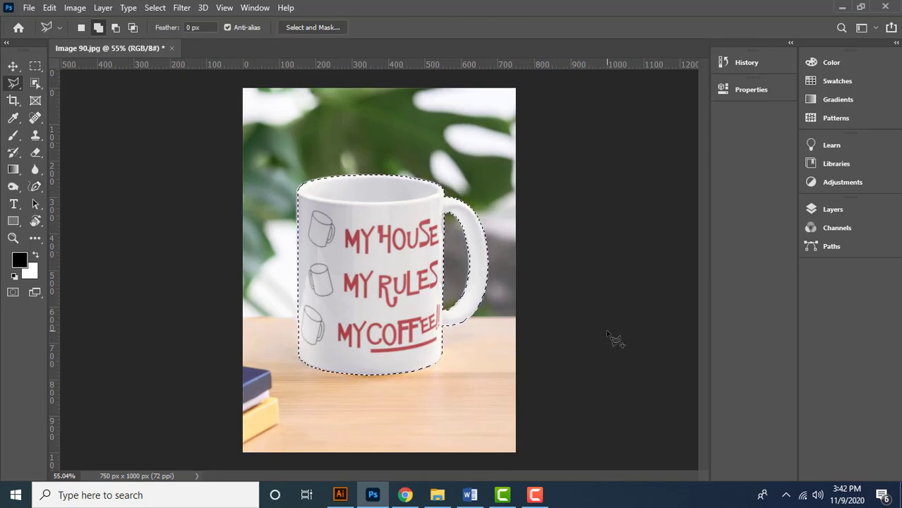
- Review the selection tool variants in the Pen, Lasso, Marquee and Object Selection groups, then switch to the Move Tool
{"action": "left_click", "coordinate": [36, 188]}
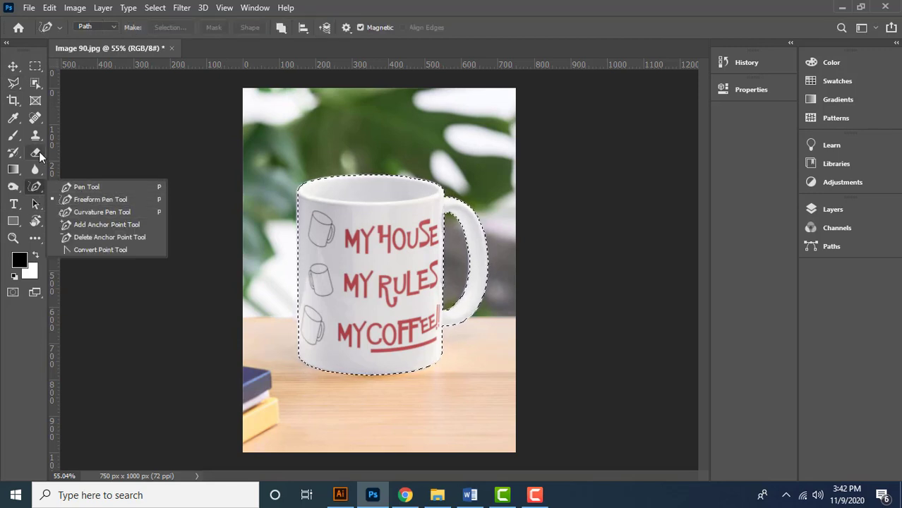
{"action": "left_click", "coordinate": [15, 85]}
{"action": "left_click", "coordinate": [15, 85]}
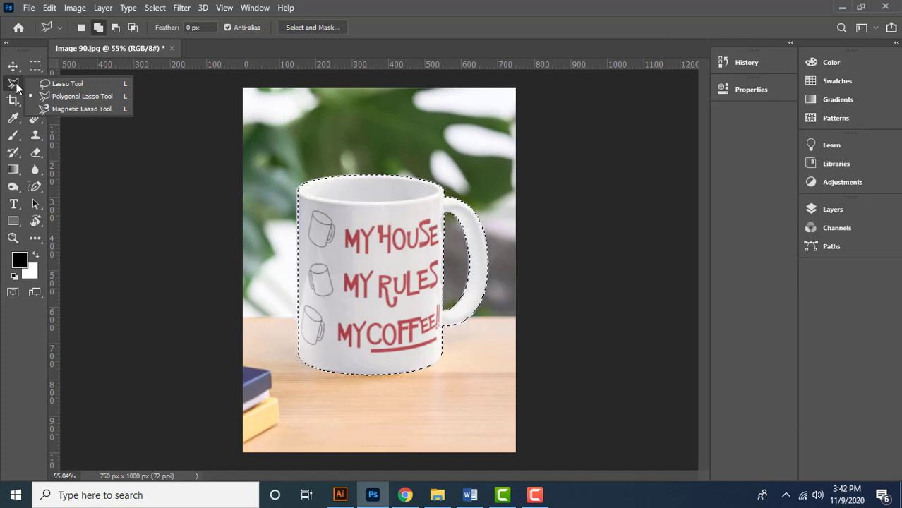
{"action": "left_click", "coordinate": [34, 188]}
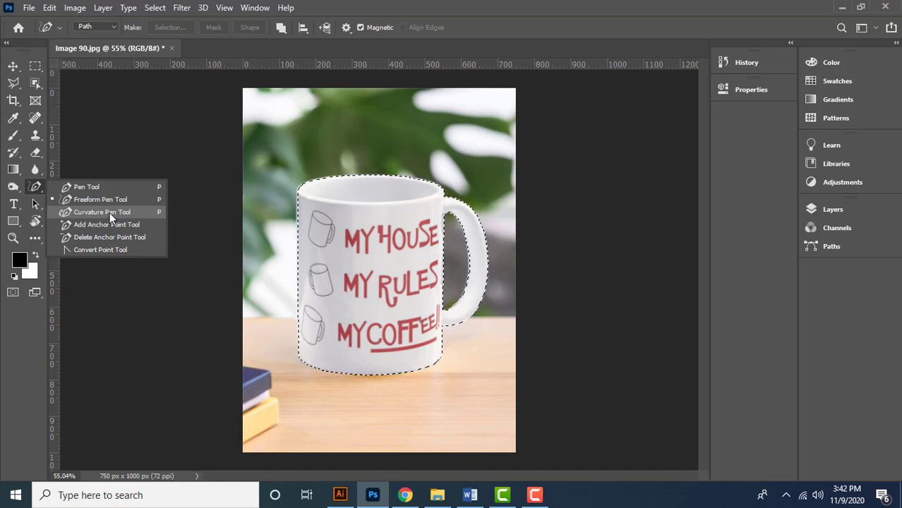
{"action": "left_click", "coordinate": [14, 85]}
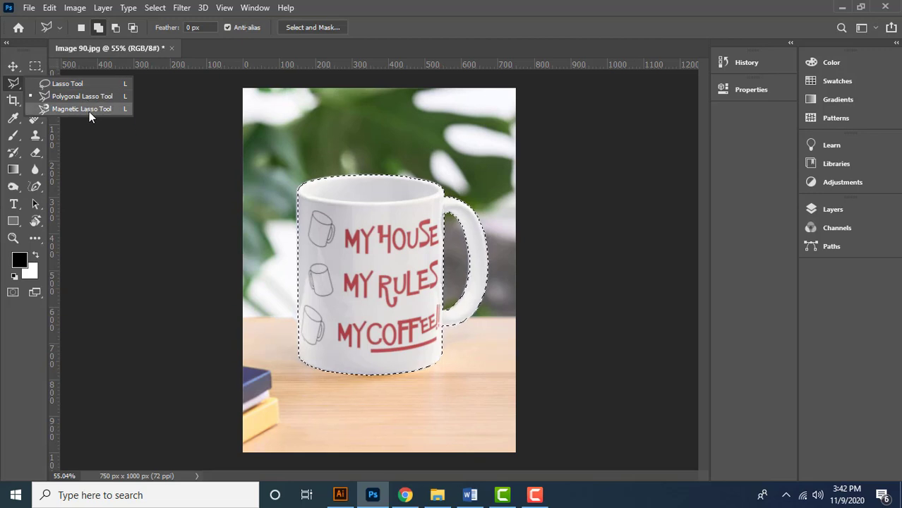
{"action": "left_click", "coordinate": [36, 66]}
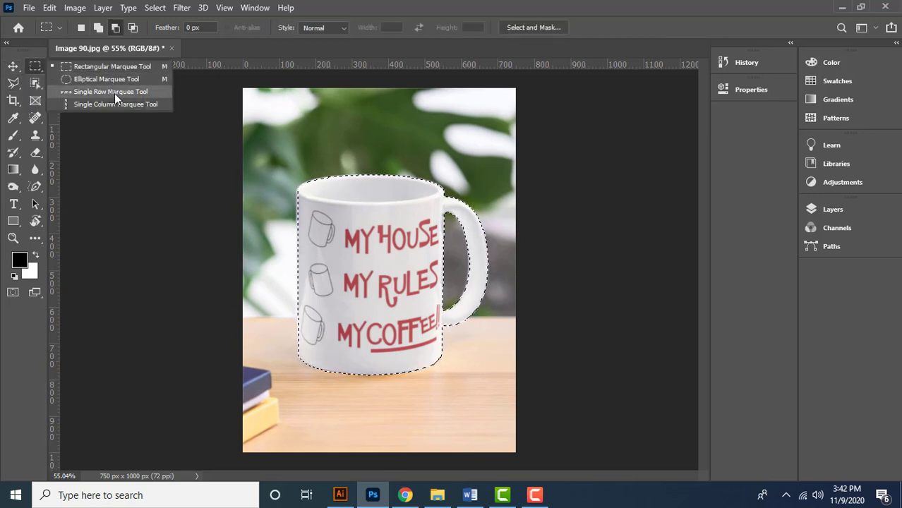
{"action": "left_click", "coordinate": [34, 86]}
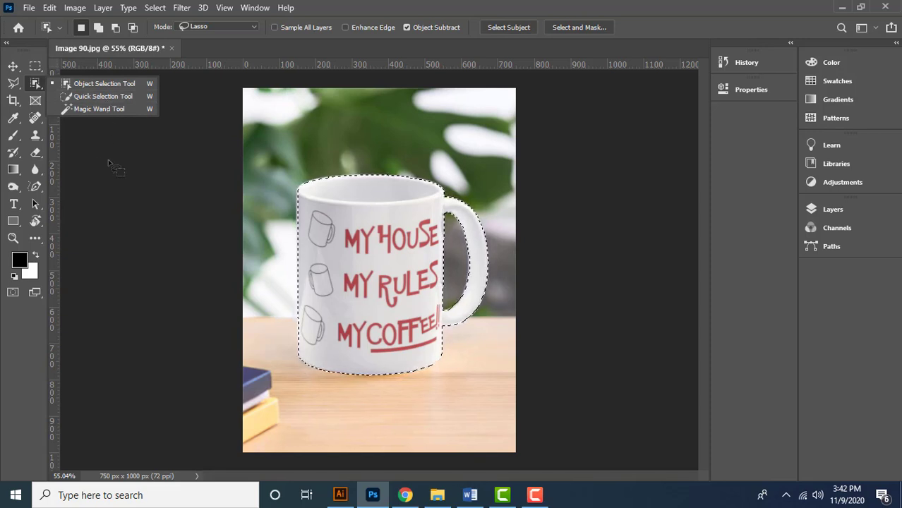
{"action": "left_click", "coordinate": [29, 89]}
{"action": "key", "text": "v"}
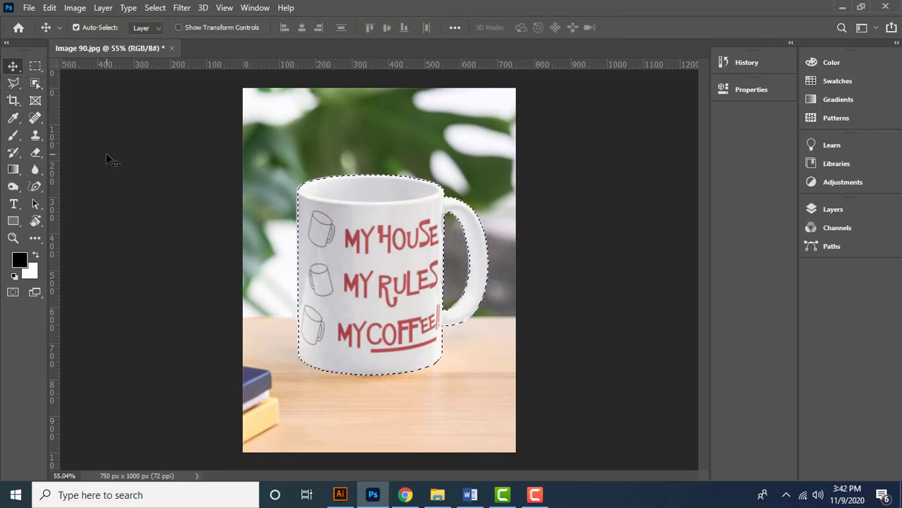